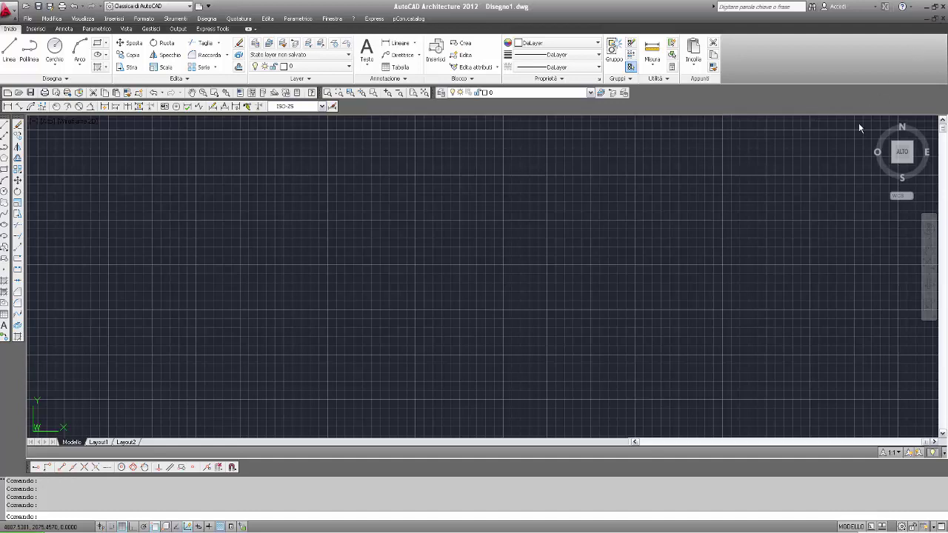
Close the blank Disegno1 drawing and start a new drawing from a template
{"action": "left_click", "coordinate": [941, 17]}
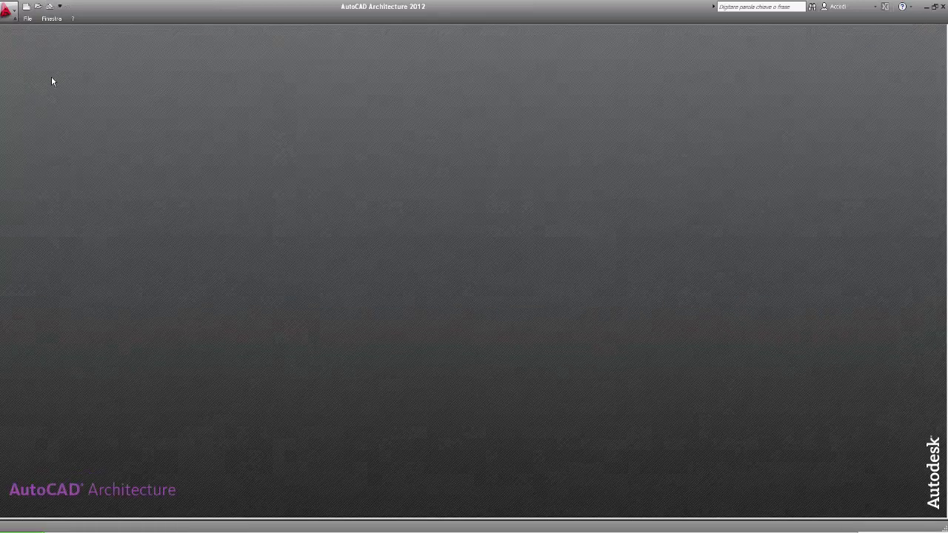
{"action": "left_click", "coordinate": [27, 20]}
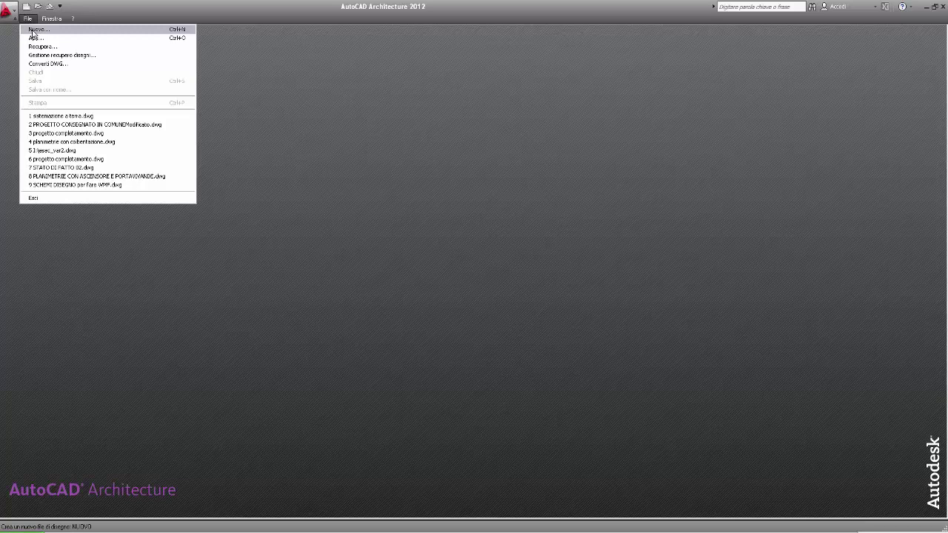
{"action": "left_click", "coordinate": [32, 29]}
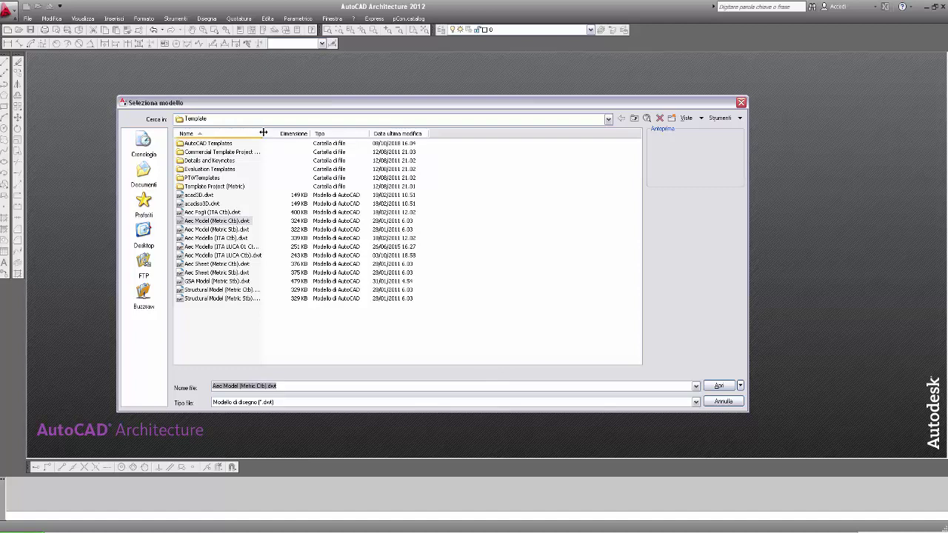
Create the drawing from autocad_a_pillole_cm_A3_1_100.dwt in Preferiti > AUTOCAD CONTENITORI > MODELLI
{"action": "left_click_drag", "start_coordinate": [263, 133], "coordinate": [313, 137]}
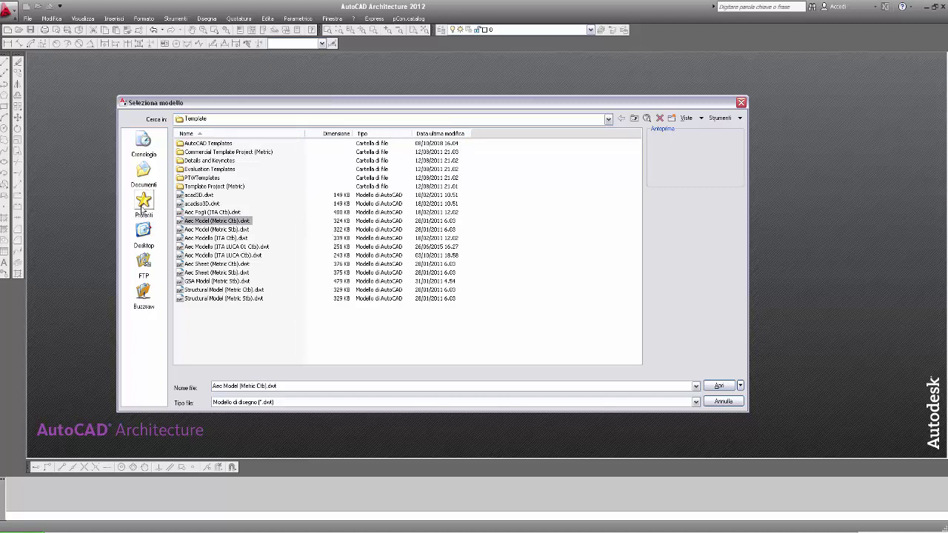
{"action": "left_click", "coordinate": [143, 205]}
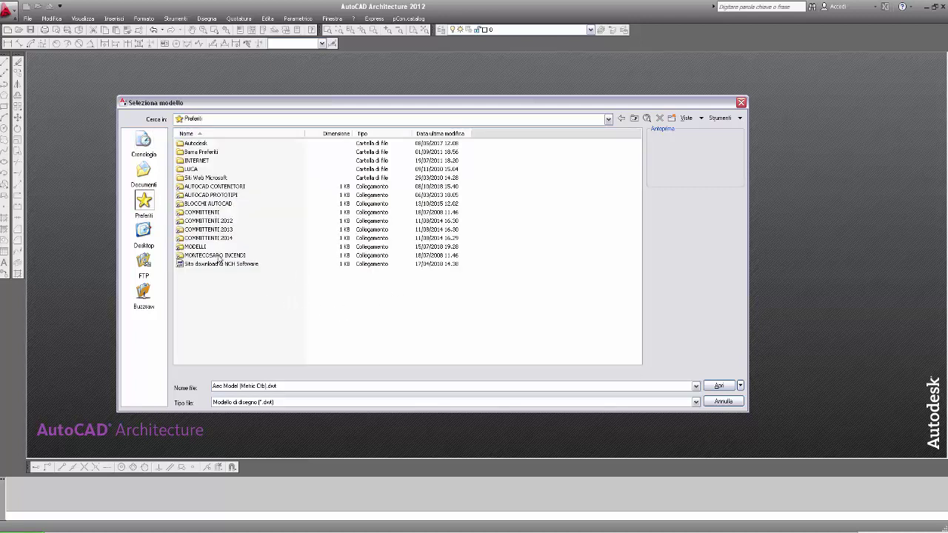
{"action": "left_click", "coordinate": [226, 188]}
{"action": "double_click", "coordinate": [226, 187]}
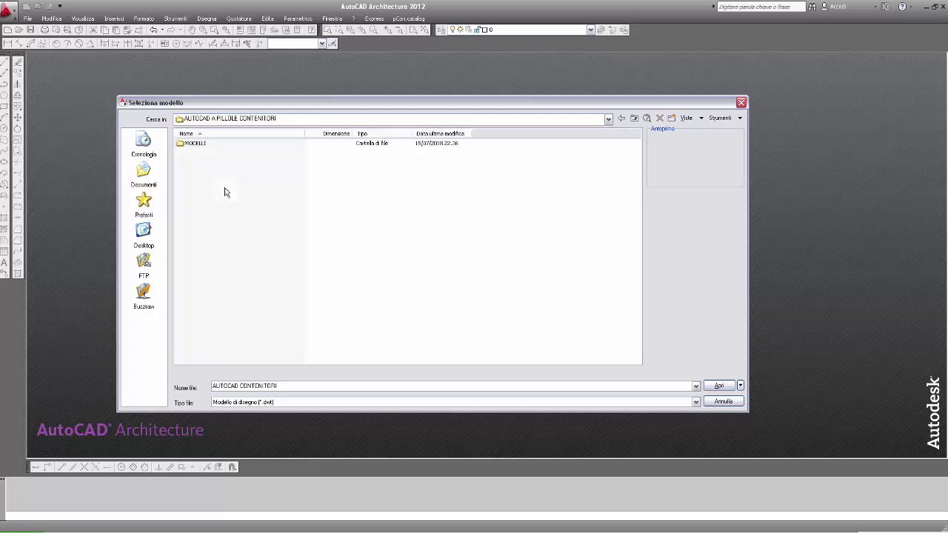
{"action": "double_click", "coordinate": [194, 144]}
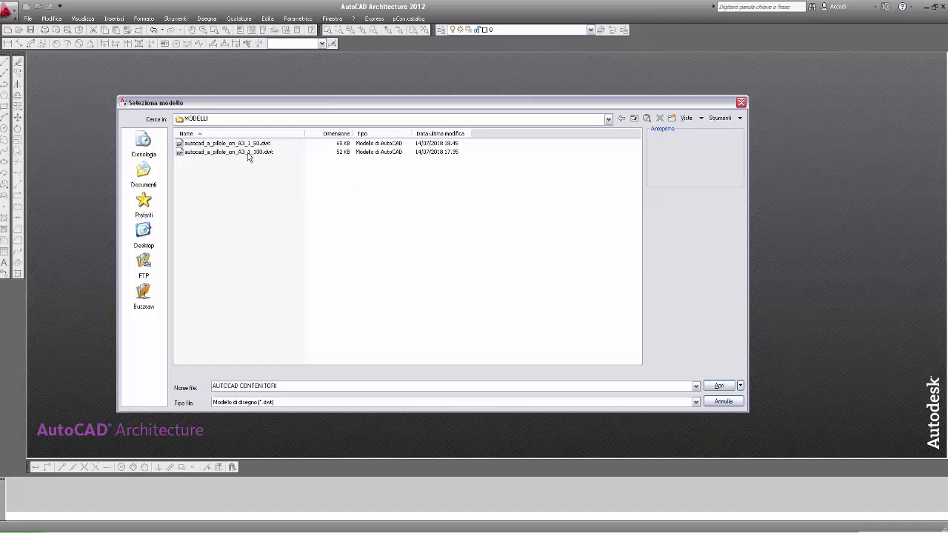
{"action": "left_click", "coordinate": [246, 152]}
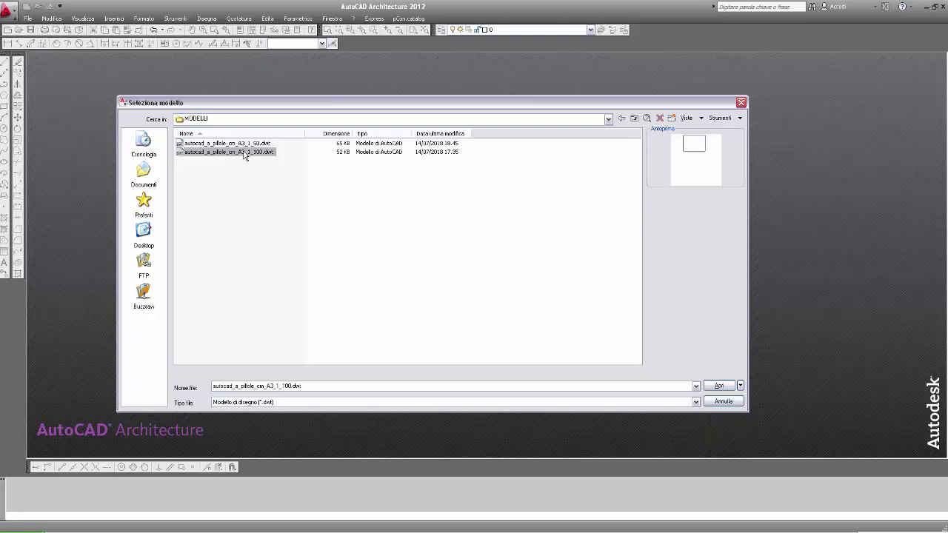
{"action": "left_click", "coordinate": [730, 387]}
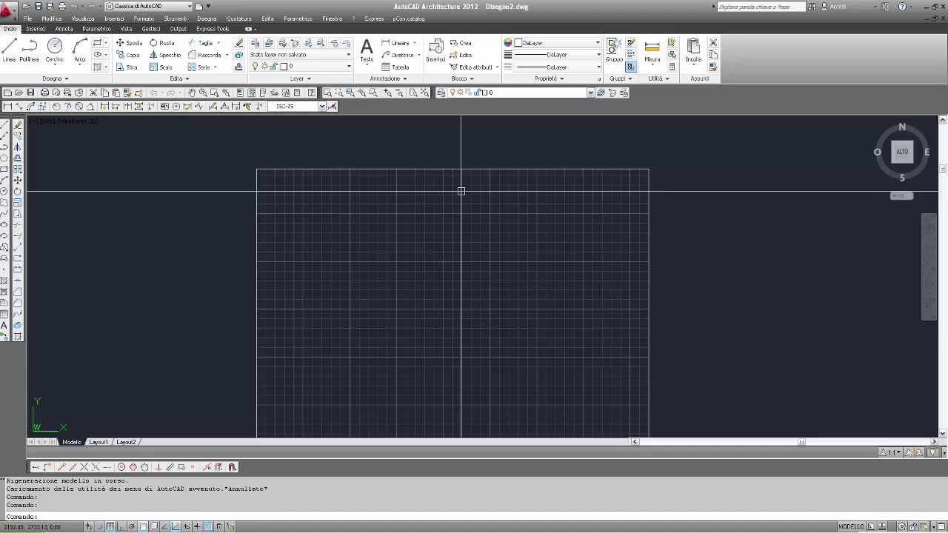
Zoom to extents so the whole gridded A3 sheet is visible
{"action": "scroll", "coordinate": [518, 215], "scroll_direction": "up", "scroll_amount": 2}
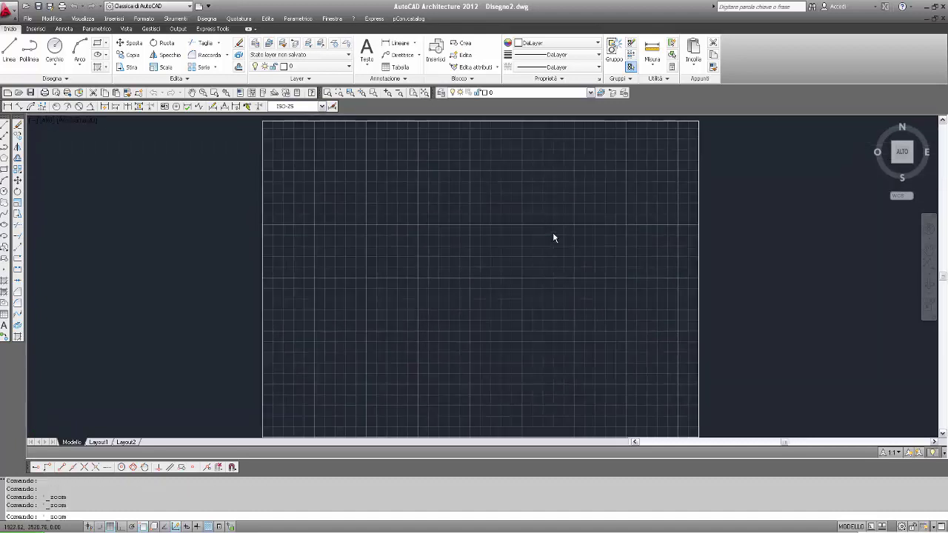
{"action": "middle_click", "coordinate": [554, 234]}
{"action": "middle_click", "coordinate": [553, 234]}
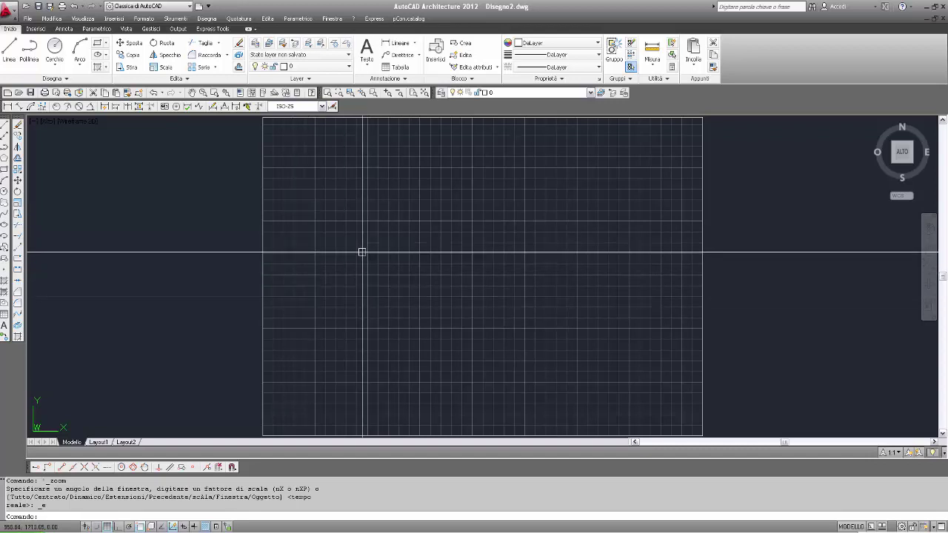
{"action": "scroll", "coordinate": [363, 252], "scroll_direction": "down", "scroll_amount": 1}
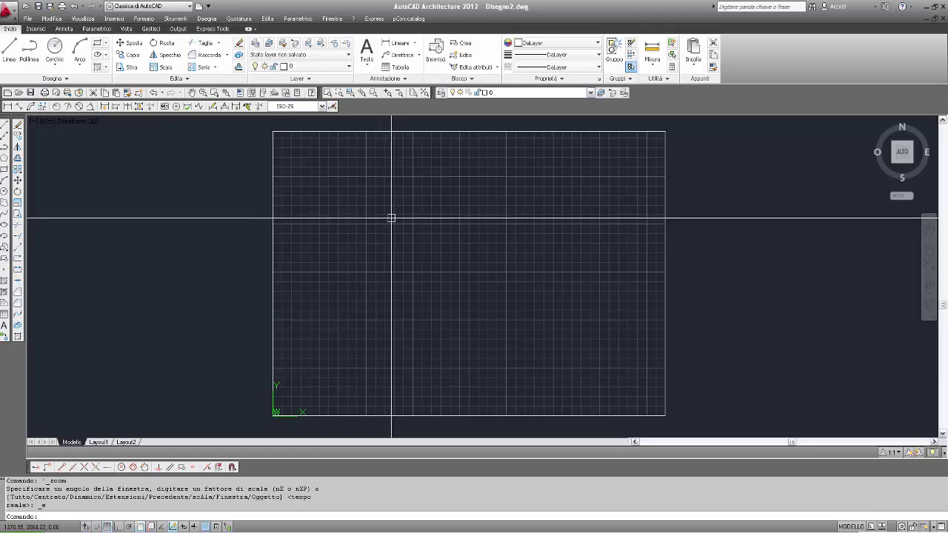
Save the drawing into the APPOGGIO folder under the name COMANDO ALLUNGA
{"action": "left_click", "coordinate": [38, 7]}
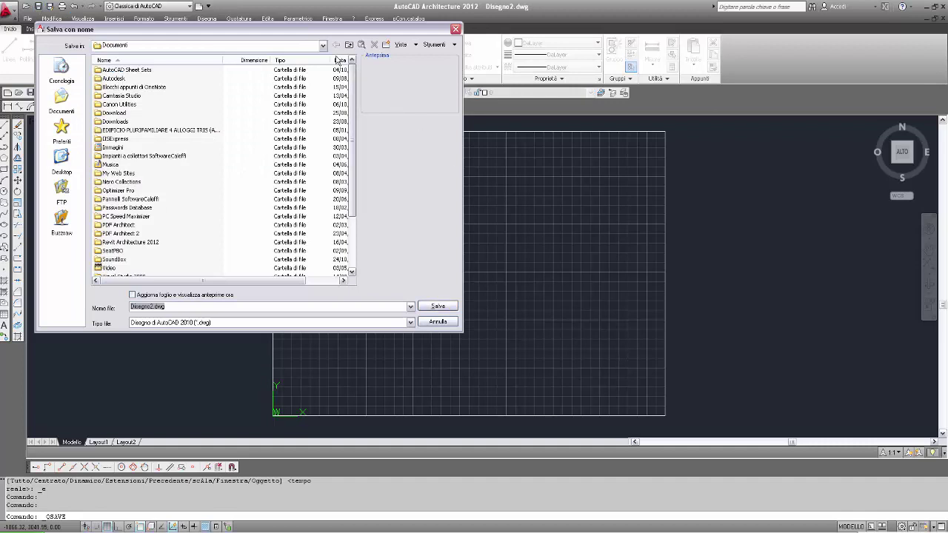
{"action": "left_click", "coordinate": [336, 45]}
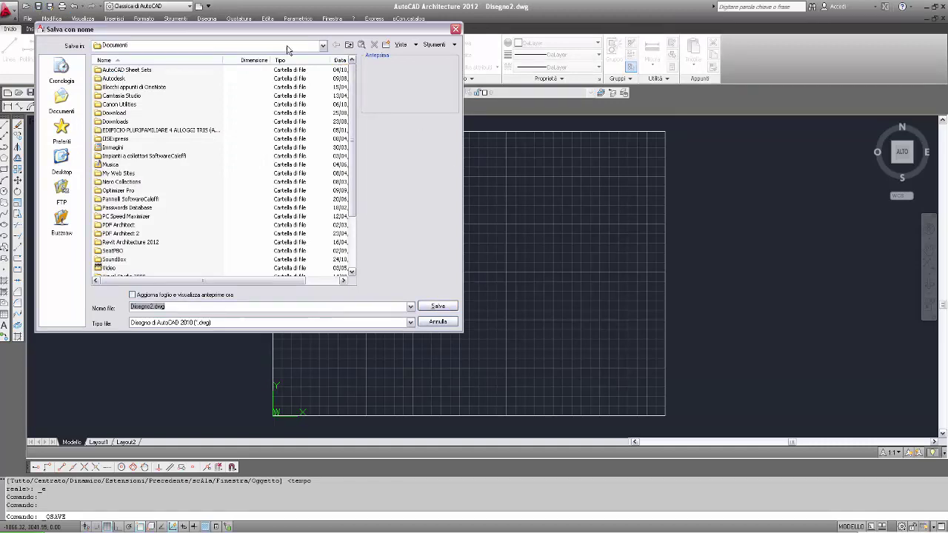
{"action": "double_click", "coordinate": [192, 307]}
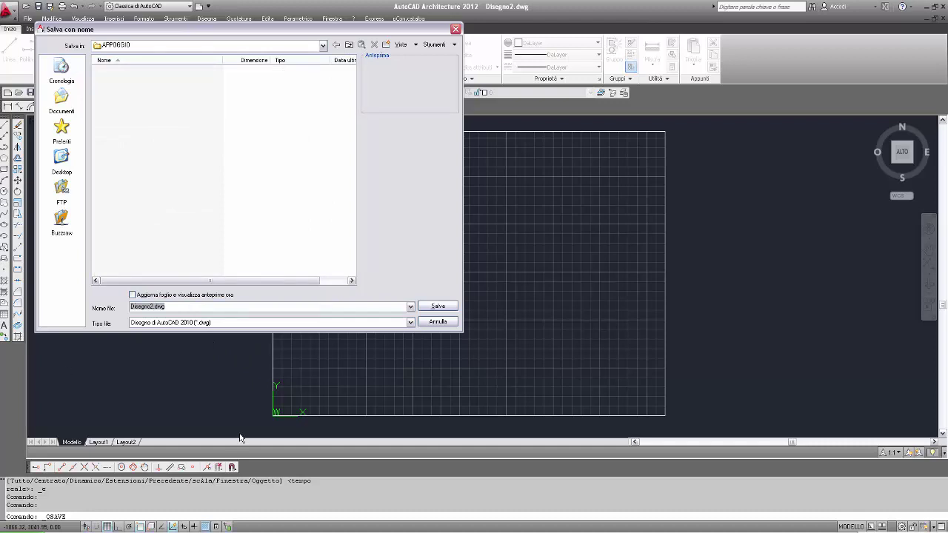
{"action": "type", "text": "d"}
{"action": "type", "text": "MANDO ALLU"}
{"action": "type", "text": "I"}
{"action": "left_click", "coordinate": [437, 306]}
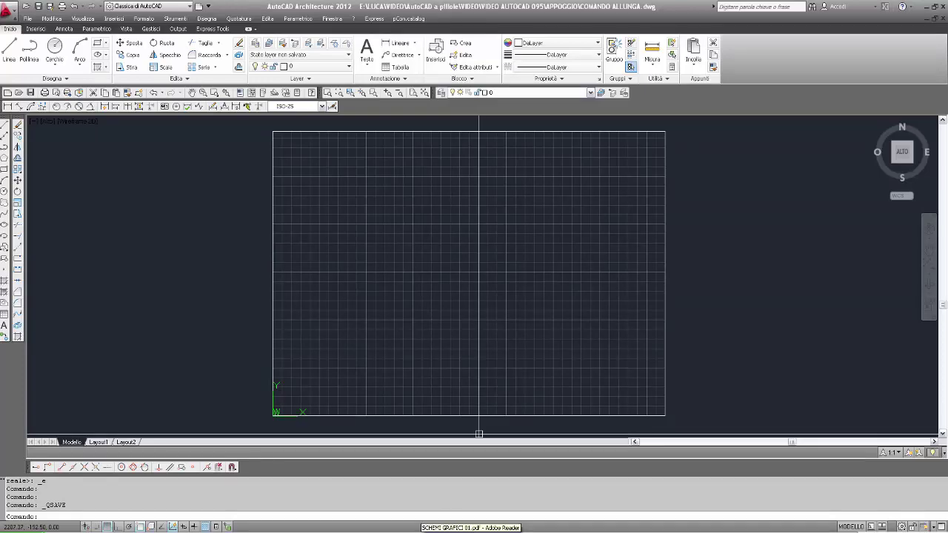
Bring up SCHEMI GRAFICI 01.pdf in Adobe Reader and advance to page 2, 'allunga (2)'
{"action": "left_click", "coordinate": [471, 527]}
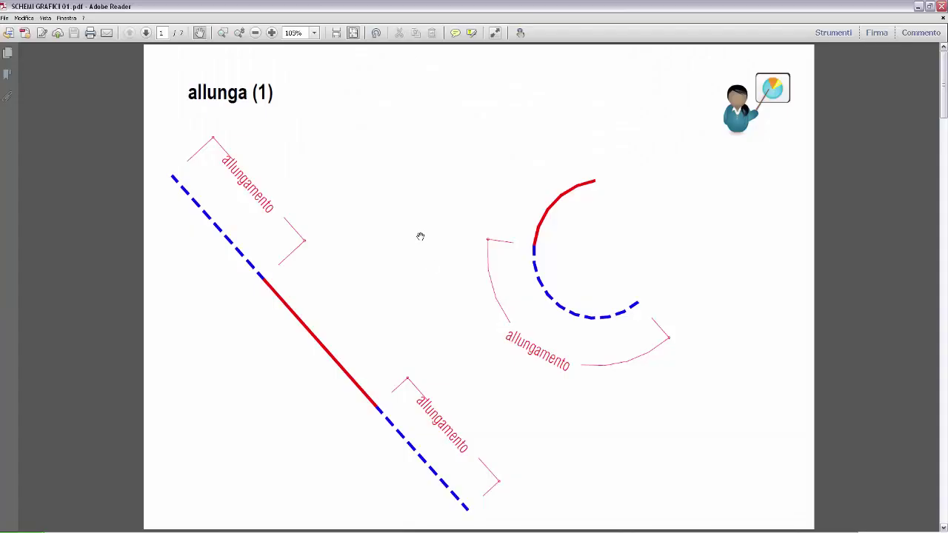
{"action": "key", "text": "Right"}
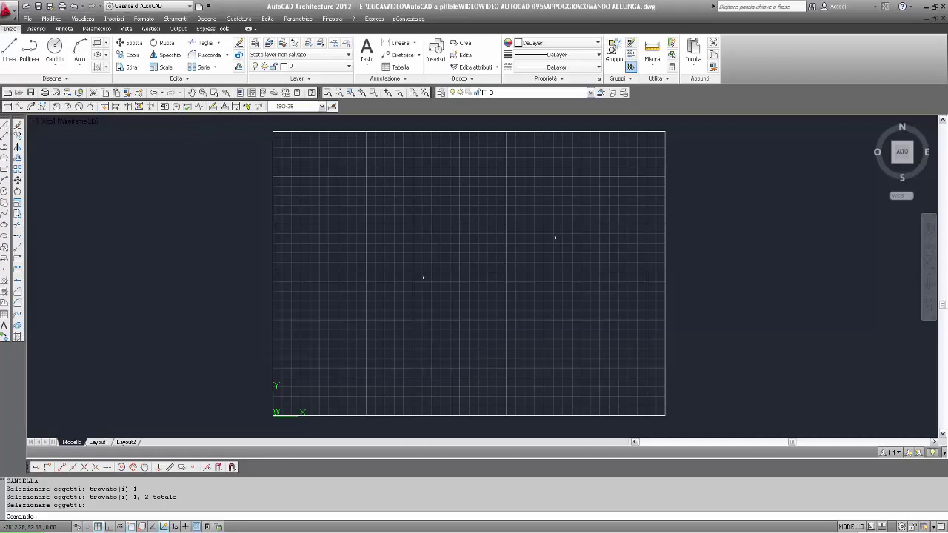
Draw a 1000-unit diagonal line starting left of centre
{"action": "left_click", "coordinate": [5, 126]}
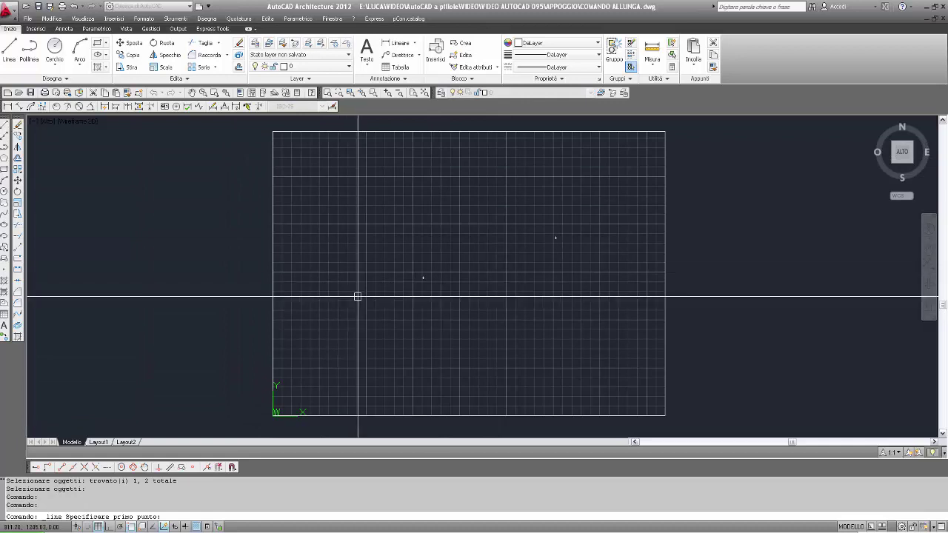
{"action": "left_click", "coordinate": [377, 318]}
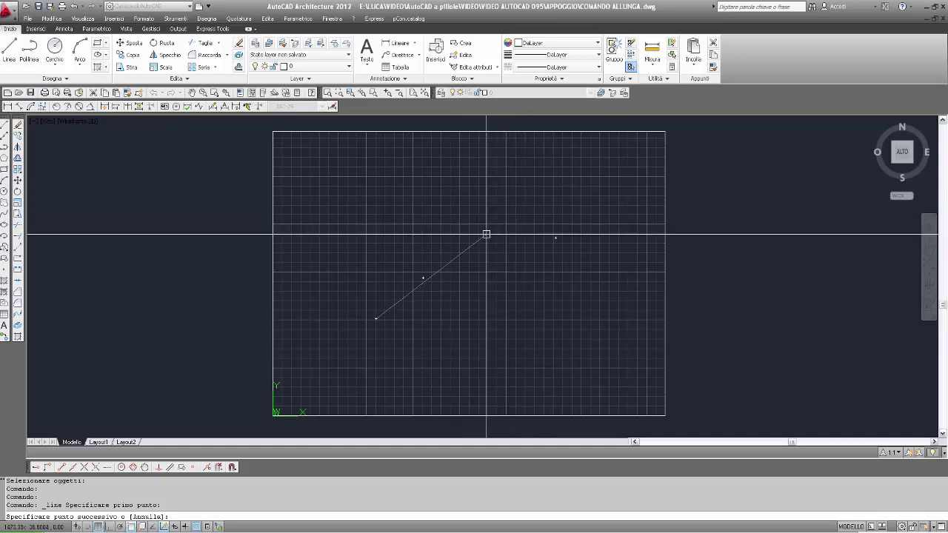
{"action": "type", "text": "1000"}
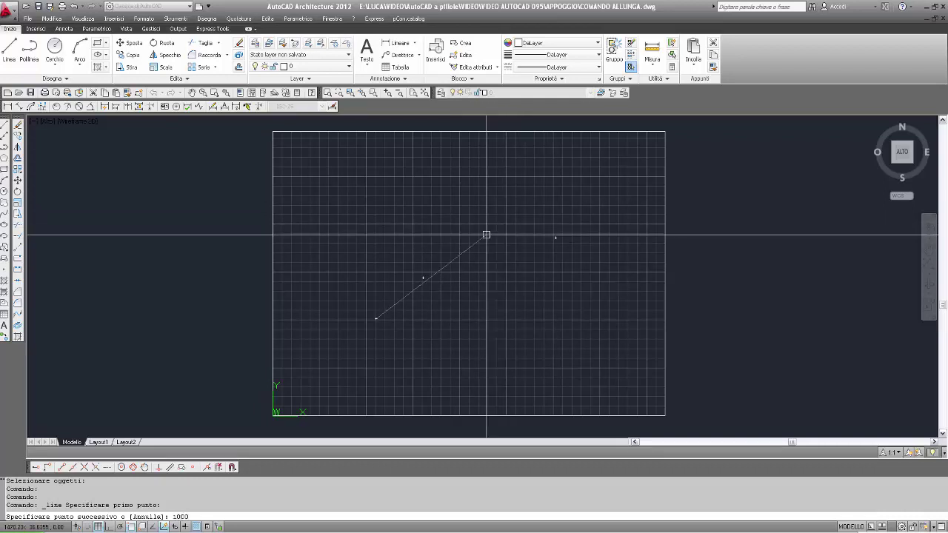
{"action": "key", "text": "Return"}
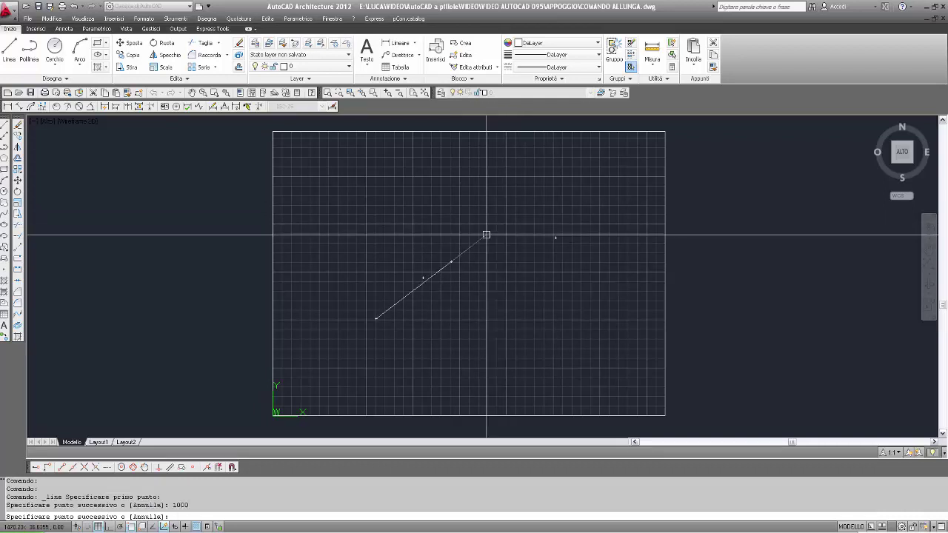
{"action": "key", "text": "Return"}
{"action": "type", "text": "A"}
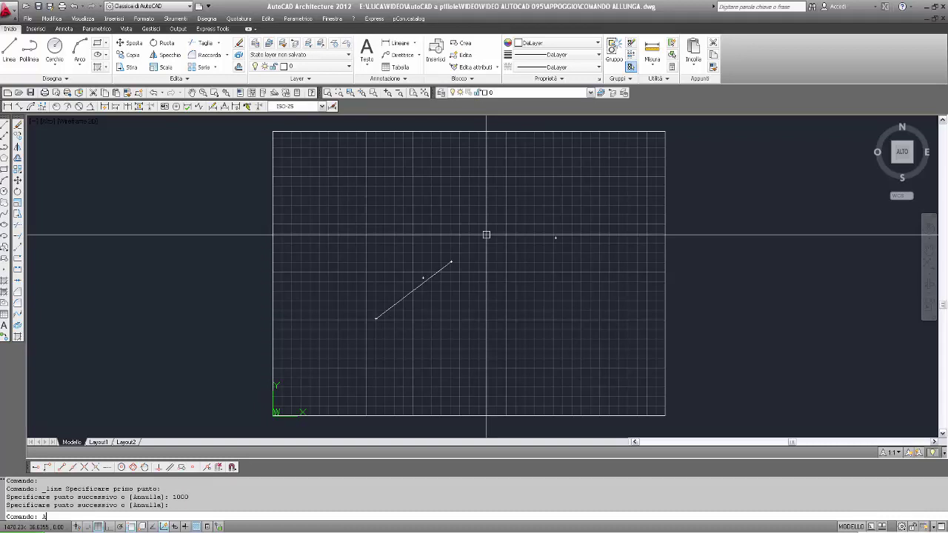
Draw a three-point arc to the upper right of the line
{"action": "type", "text": "RCO"}
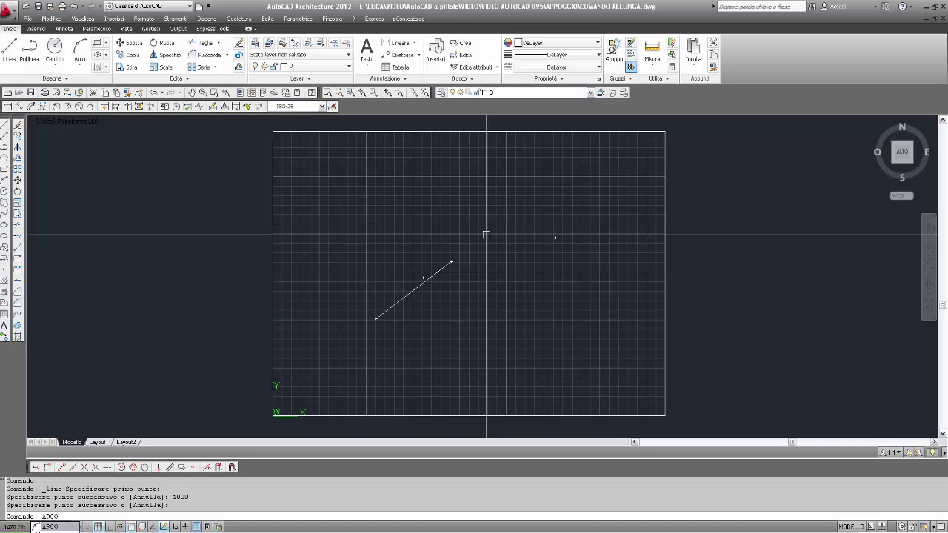
{"action": "key", "text": "Return"}
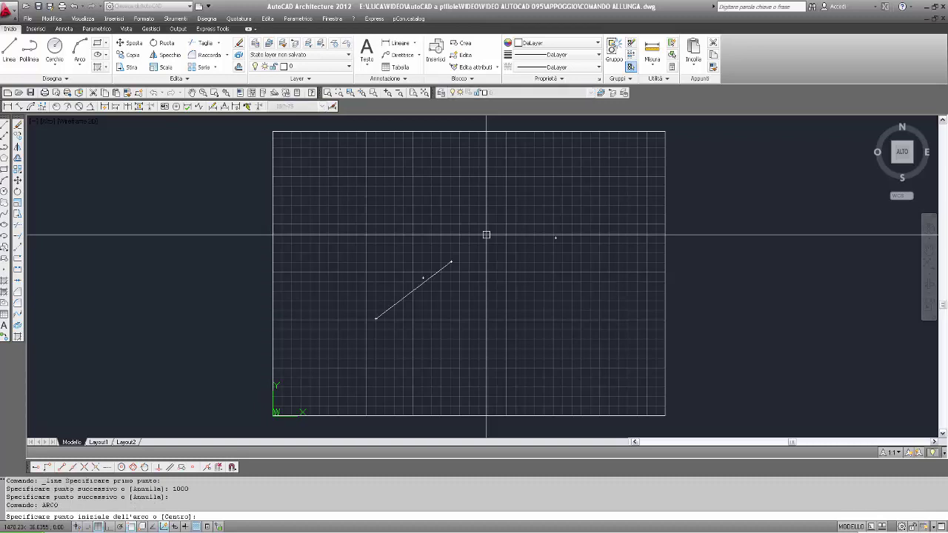
{"action": "left_click", "coordinate": [603, 206]}
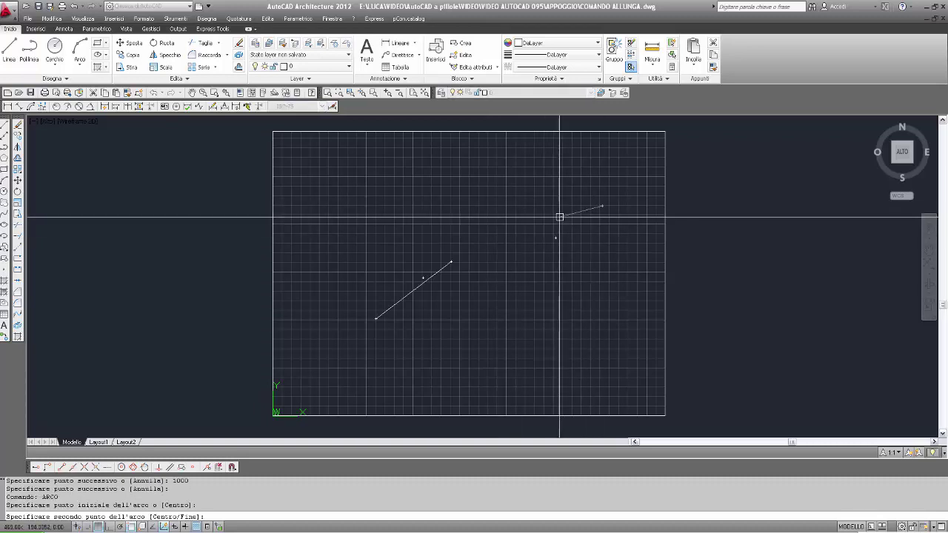
{"action": "left_click", "coordinate": [559, 217]}
{"action": "left_click", "coordinate": [572, 294]}
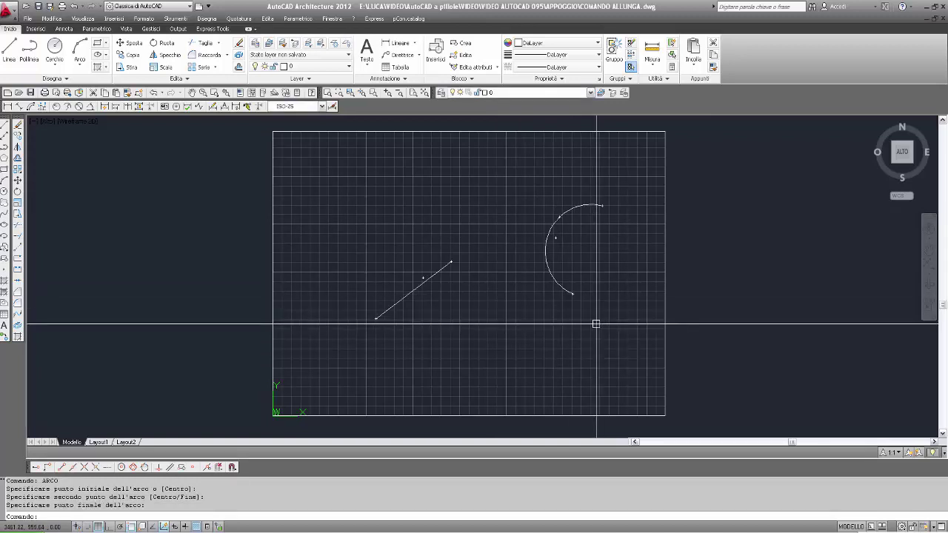
Draw a polyline of straight segments rising leftward, then arc segments sweeping down and across the bottom
{"action": "type", "text": "F"}
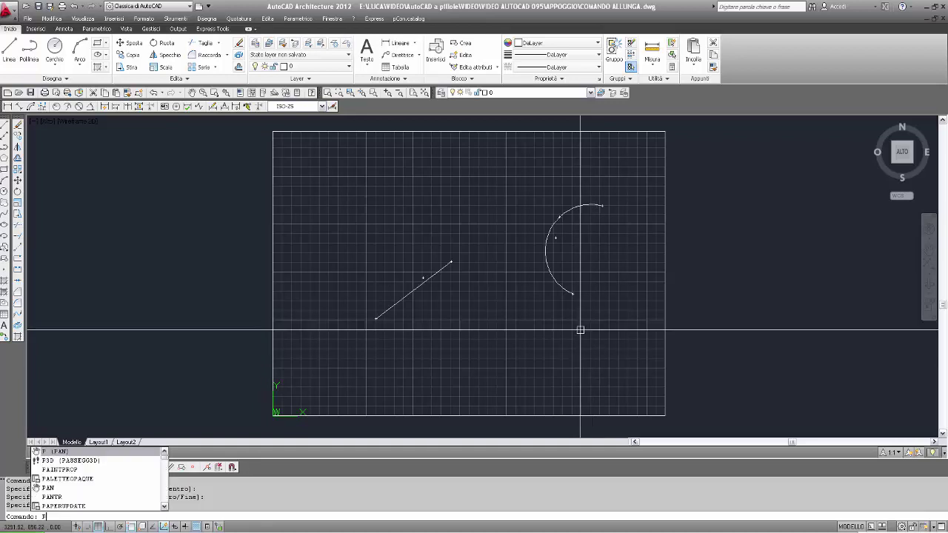
{"action": "left_click", "coordinate": [4, 147]}
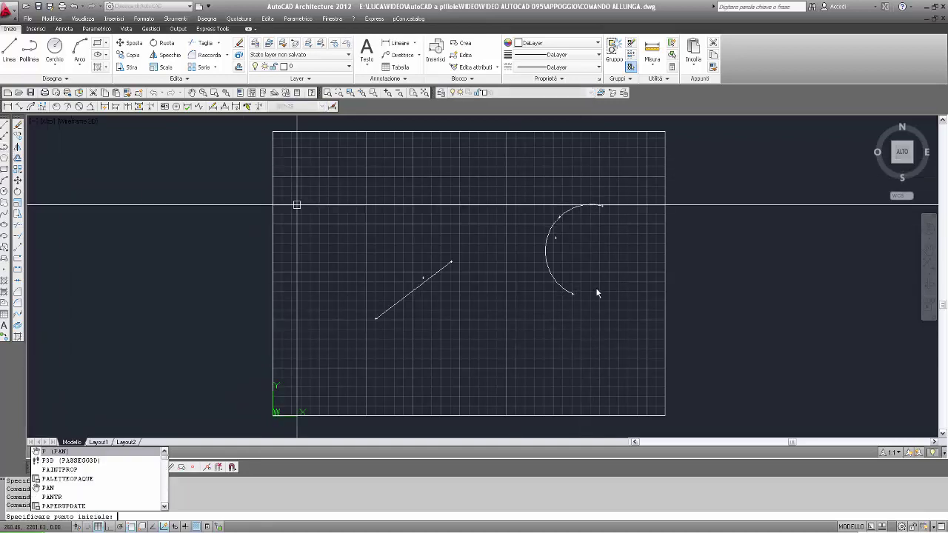
{"action": "left_click", "coordinate": [557, 347]}
{"action": "left_click", "coordinate": [517, 257]}
{"action": "left_click", "coordinate": [466, 212]}
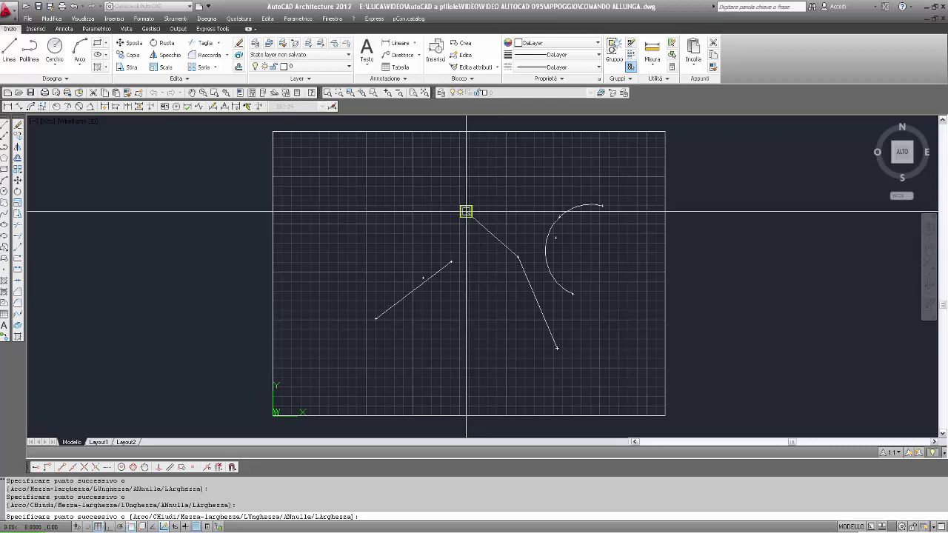
{"action": "left_click", "coordinate": [401, 186]}
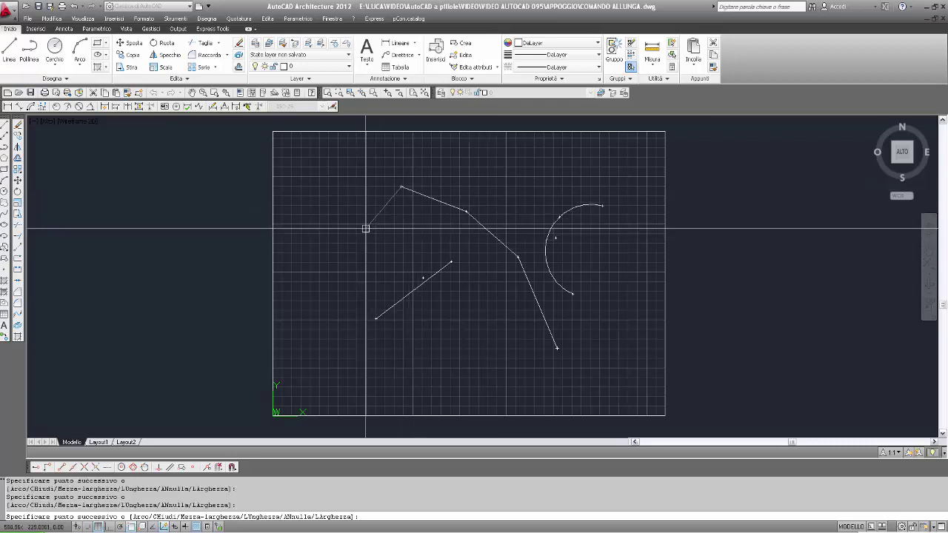
{"action": "left_click", "coordinate": [376, 206]}
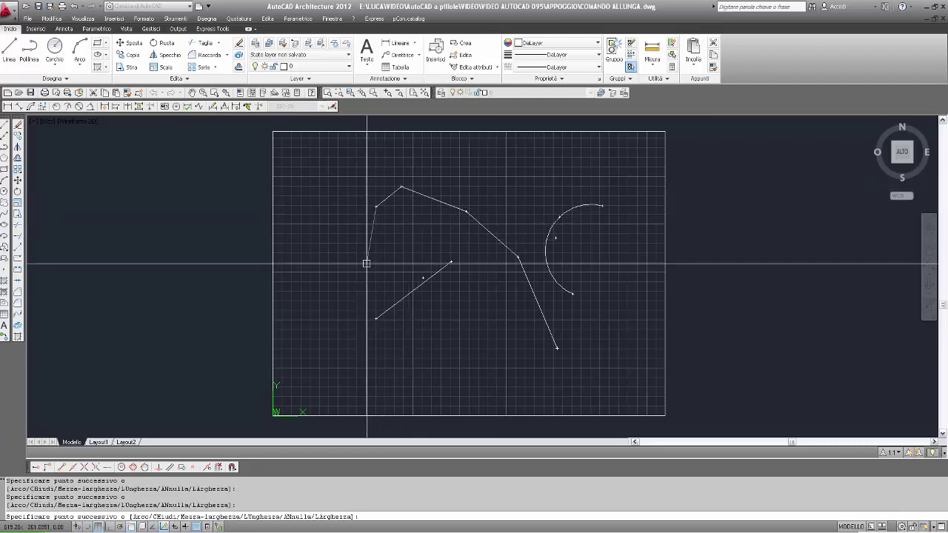
{"action": "type", "text": "AR"}
{"action": "key", "text": "Return"}
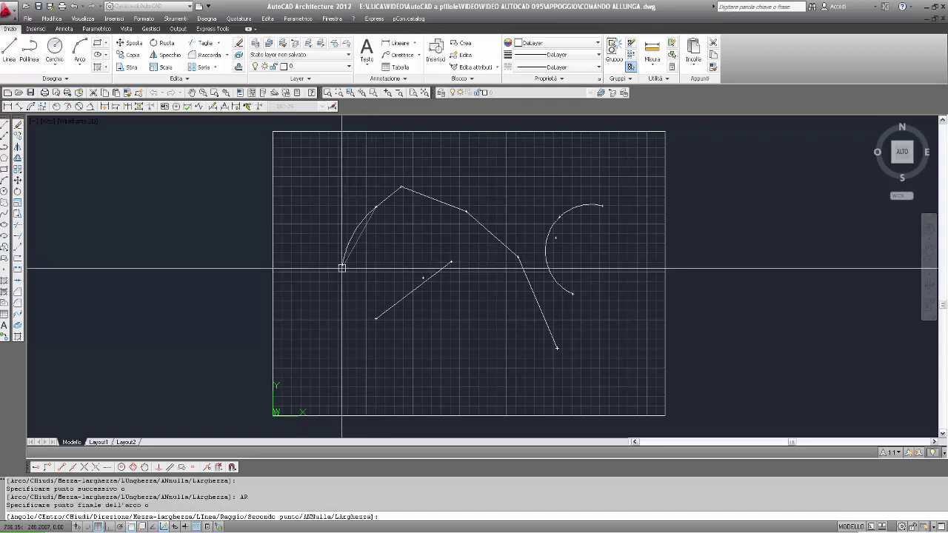
{"action": "left_click", "coordinate": [341, 268]}
{"action": "left_click", "coordinate": [337, 341]}
{"action": "left_click", "coordinate": [451, 346]}
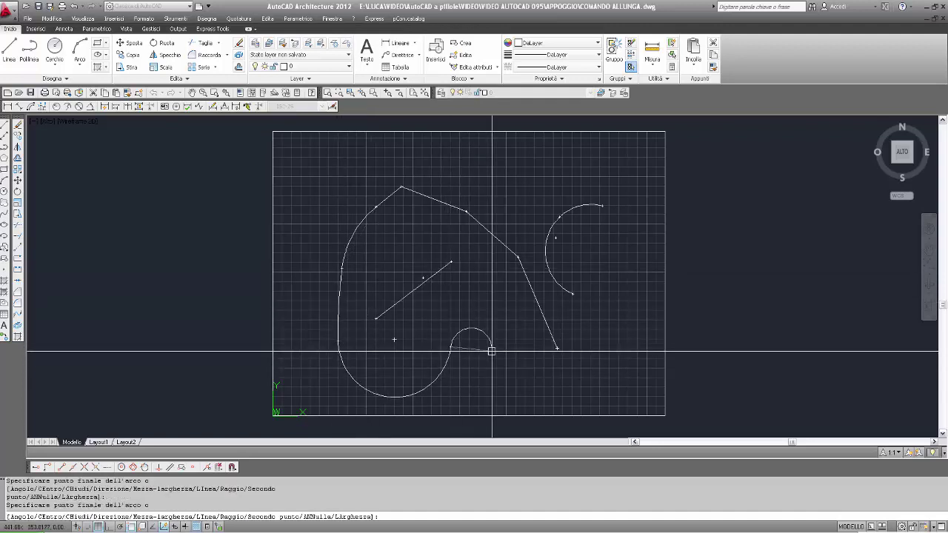
{"action": "key", "text": "Return"}
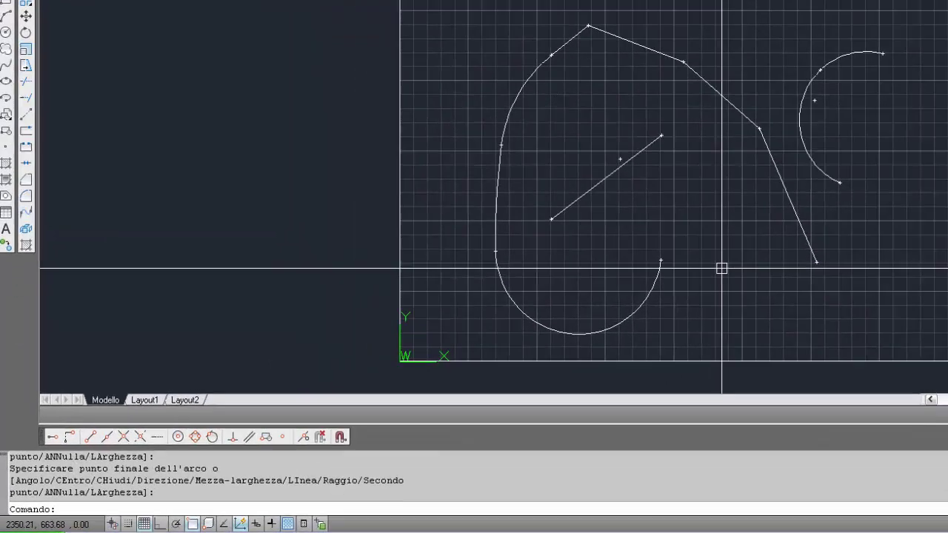
Start the ALLUNGA lengthen command
{"action": "type", "text": "AA"}
{"action": "key", "text": "BackSpace"}
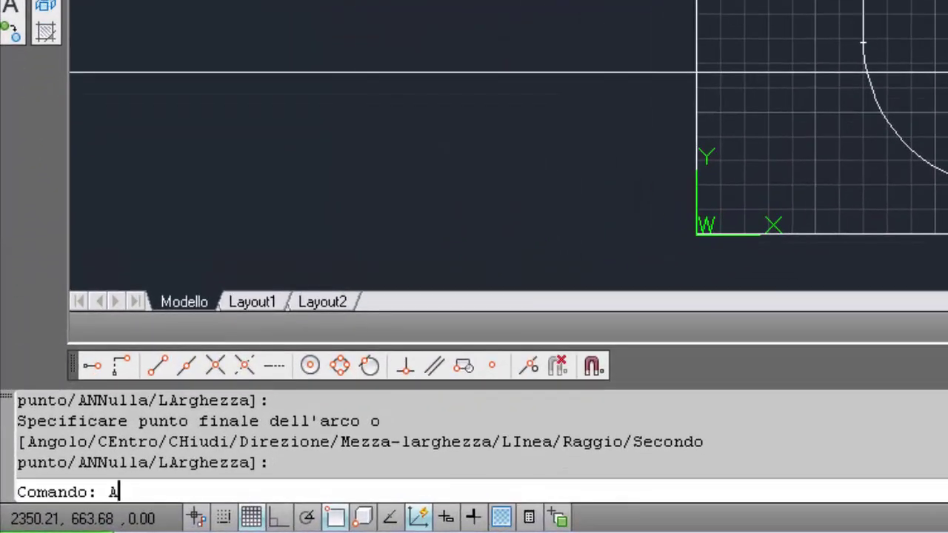
{"action": "type", "text": "LLUNGA"}
{"action": "key", "text": "Return"}
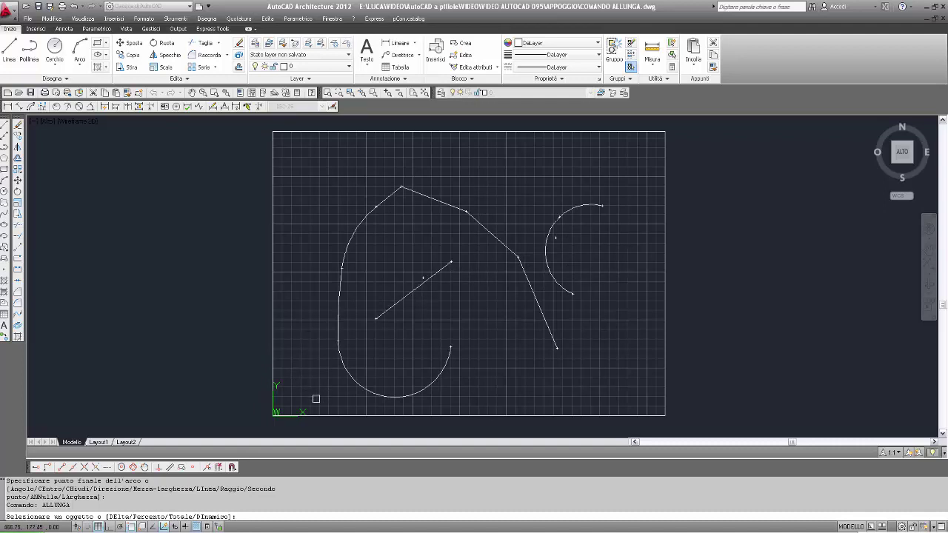
Dismiss the error report that popped up
{"action": "left_click", "coordinate": [310, 400]}
{"action": "left_click", "coordinate": [475, 162]}
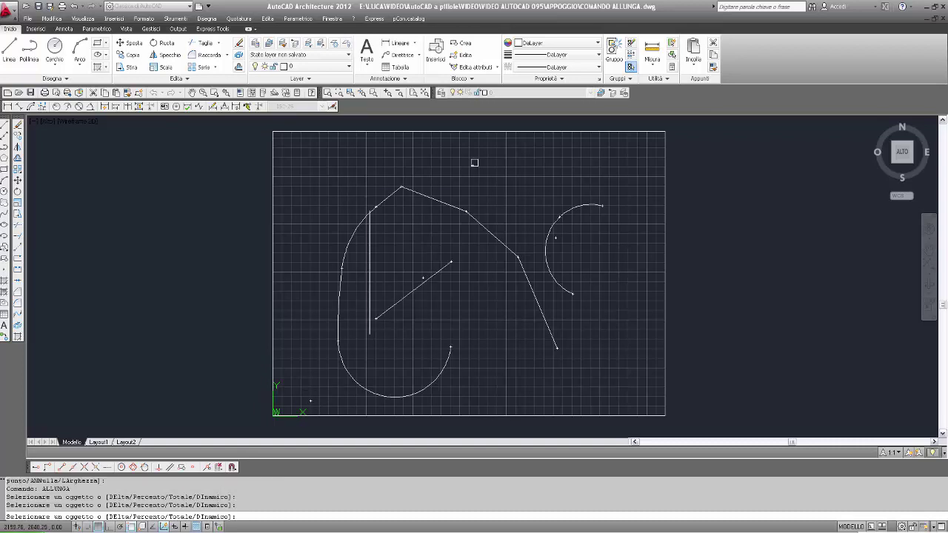
{"action": "left_click", "coordinate": [557, 323]}
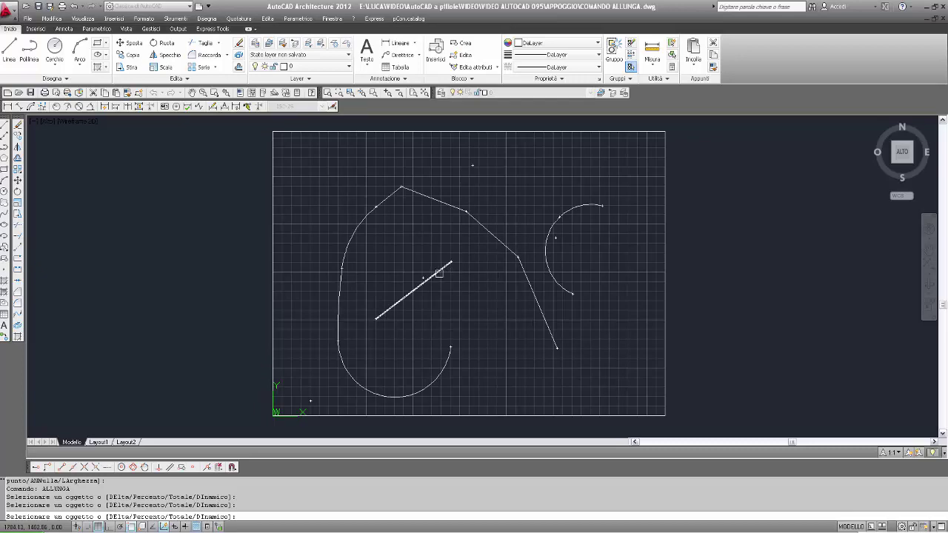
Read lengths: line 1000.00, arc 1457.38 at 171.4950°, polyline 6181.05; then cancel ALLUNGA
{"action": "left_click", "coordinate": [439, 273]}
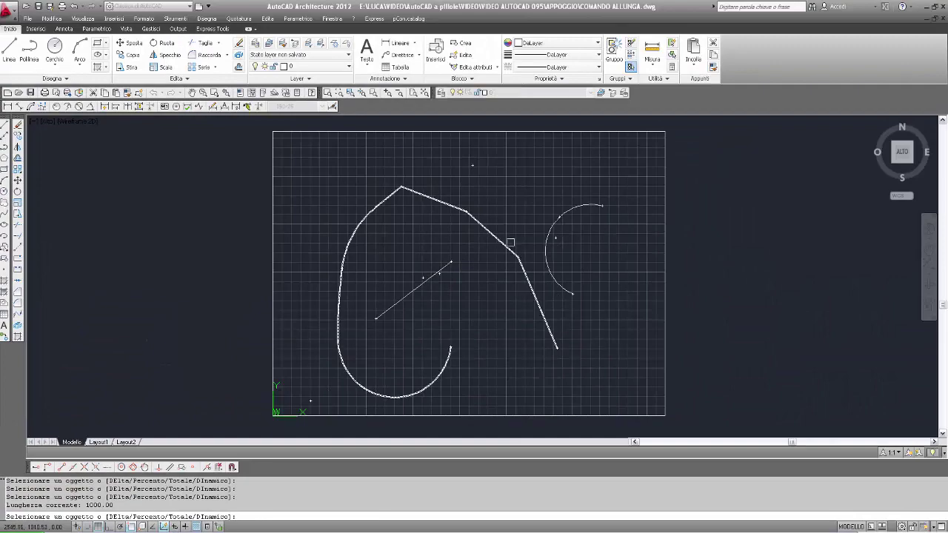
{"action": "left_click", "coordinate": [562, 220]}
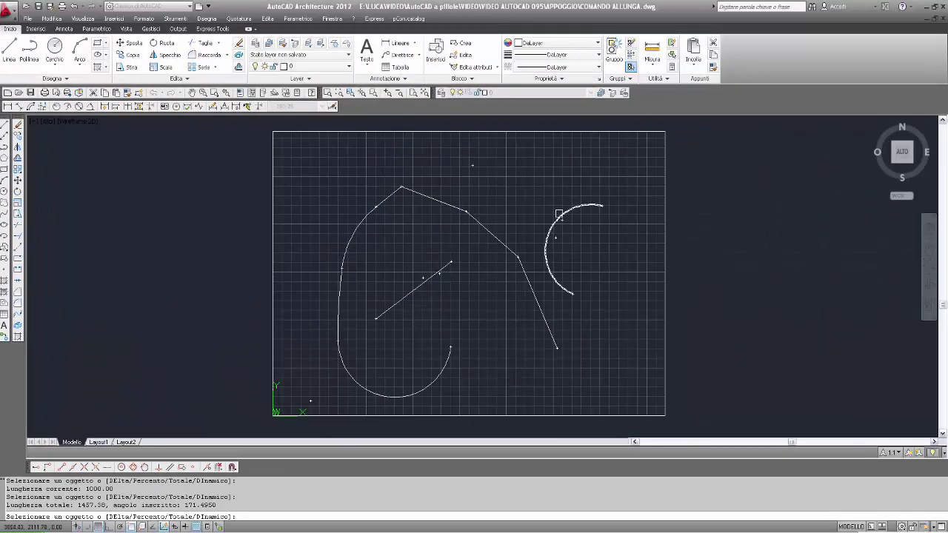
{"action": "left_click", "coordinate": [501, 239]}
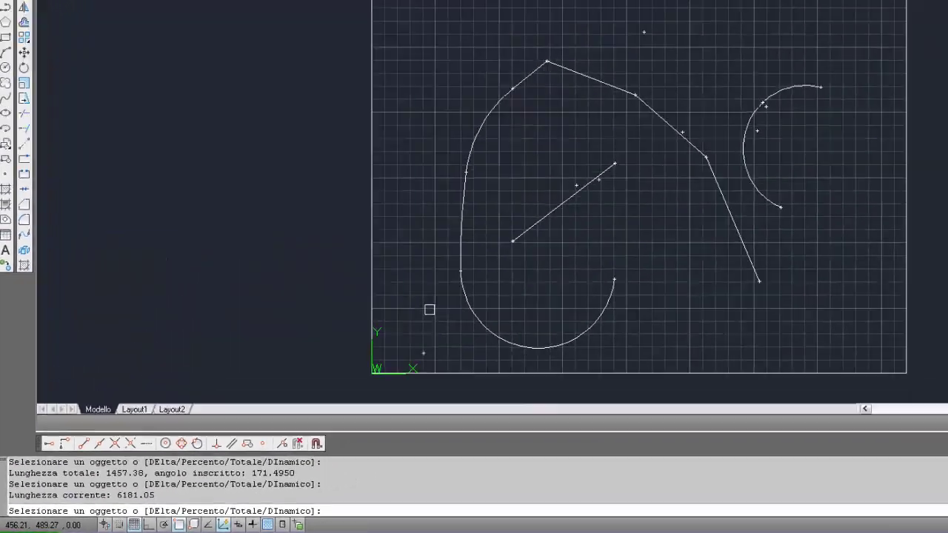
{"action": "key", "text": "Escape"}
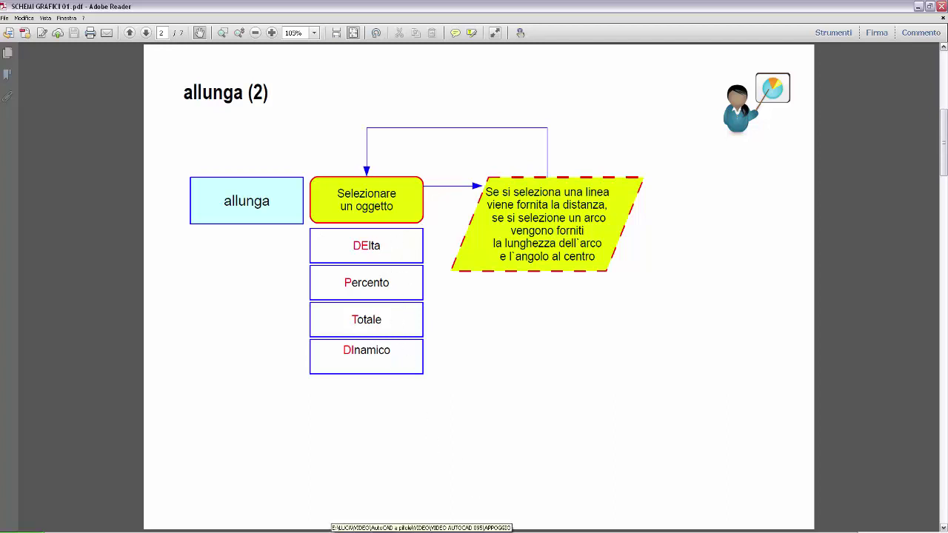
Return from the PDF to the COMANDO ALLUNGA drawing in AutoCAD
{"action": "left_click", "coordinate": [333, 531]}
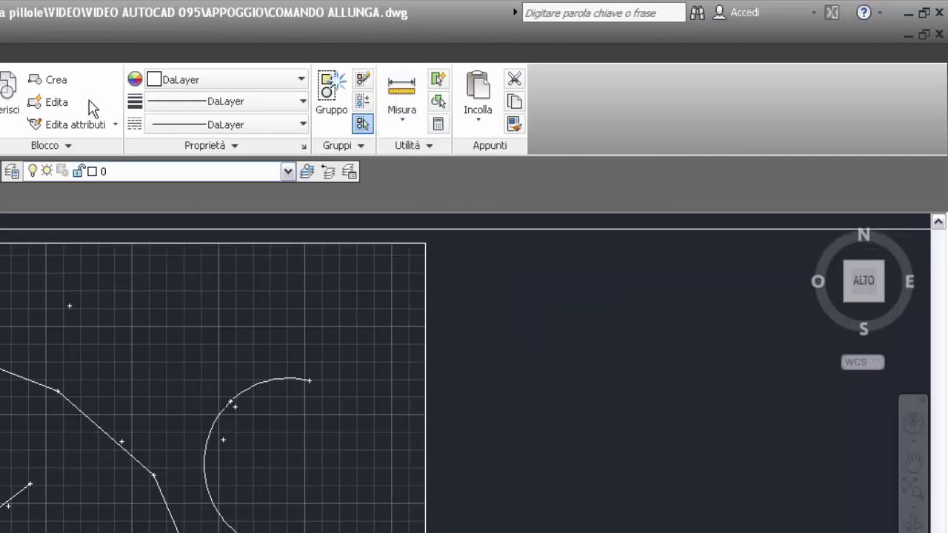
Measure the diagonal line between its endpoints with Misura > Distanza, getting 1000.00 at 36.6355°
{"action": "left_click", "coordinate": [402, 125]}
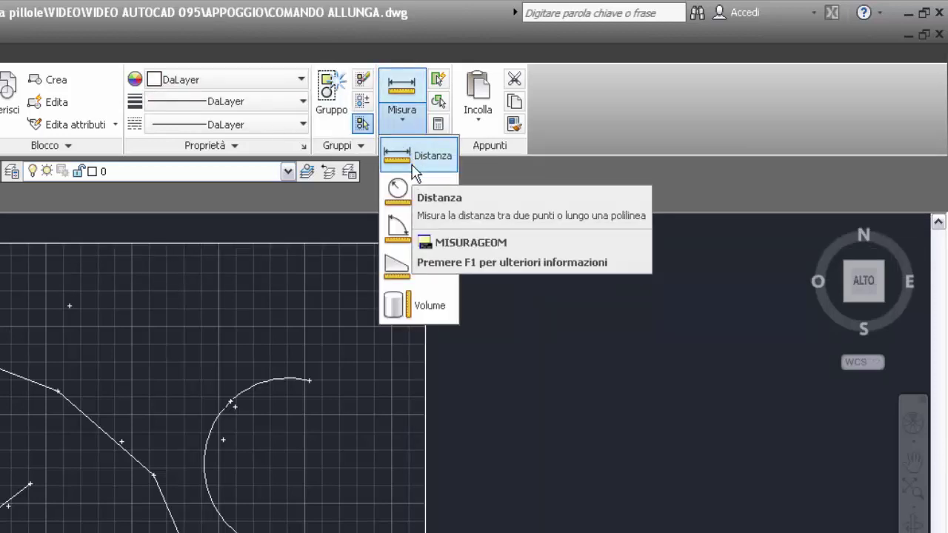
{"action": "left_click", "coordinate": [413, 171]}
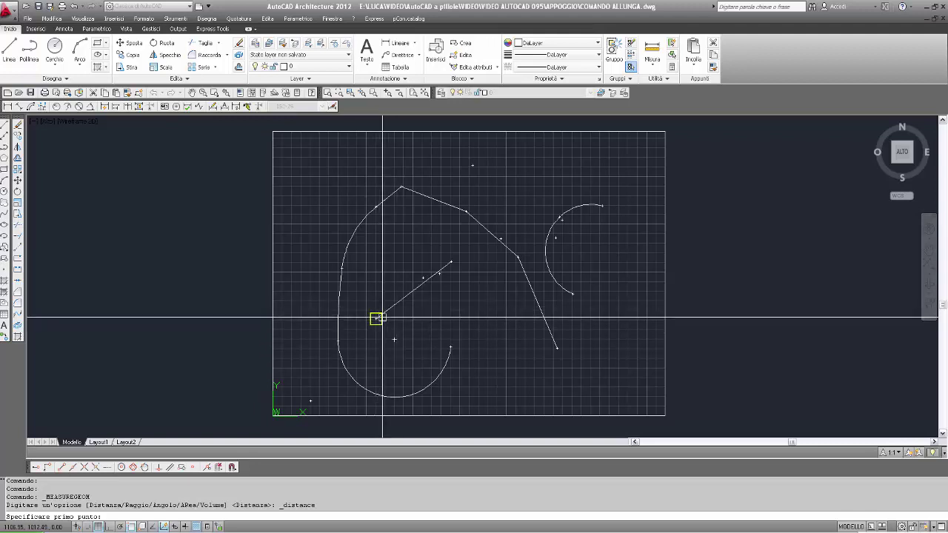
{"action": "left_click", "coordinate": [376, 318]}
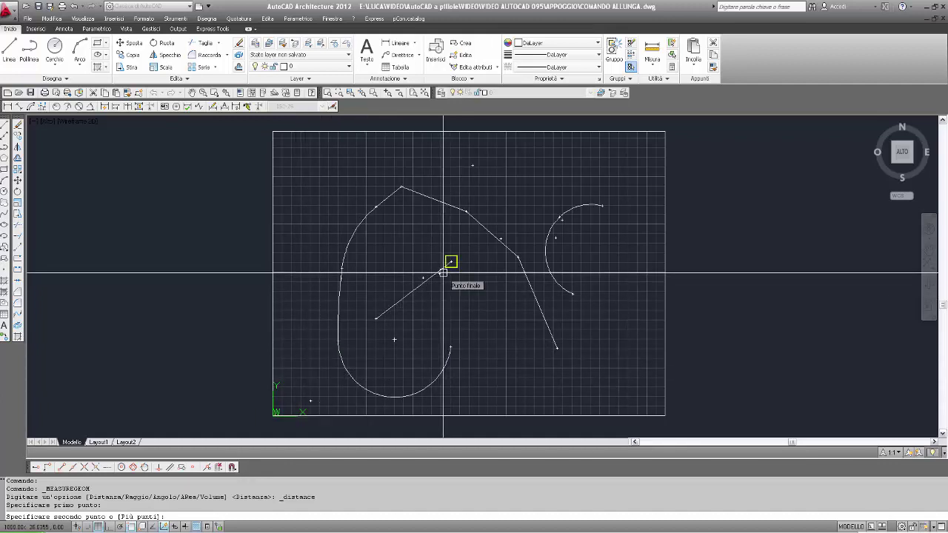
{"action": "left_click", "coordinate": [443, 272]}
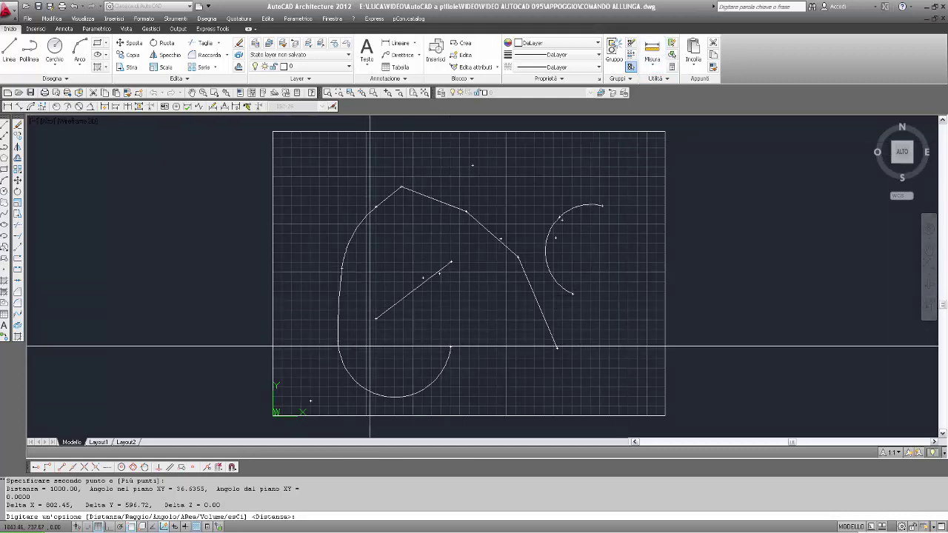
Measure the diagonal line's distance again between its two endpoints
{"action": "left_click", "coordinate": [655, 72]}
{"action": "left_click", "coordinate": [661, 99]}
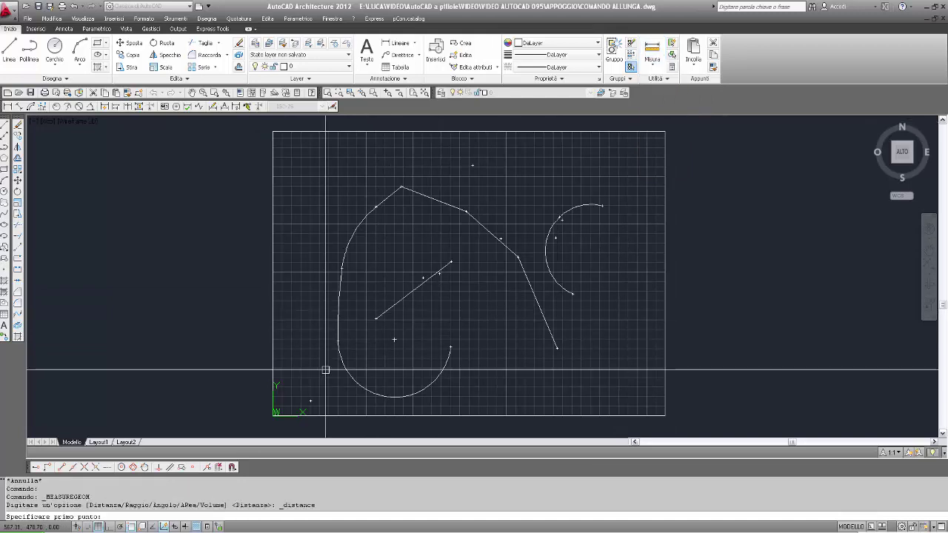
{"action": "left_click", "coordinate": [376, 319]}
{"action": "left_click", "coordinate": [451, 262]}
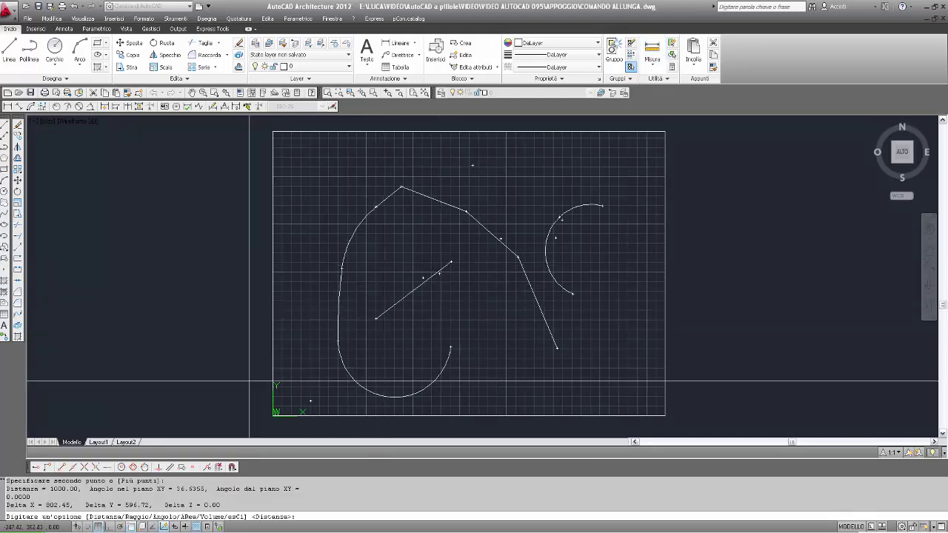
{"action": "key", "text": "Return"}
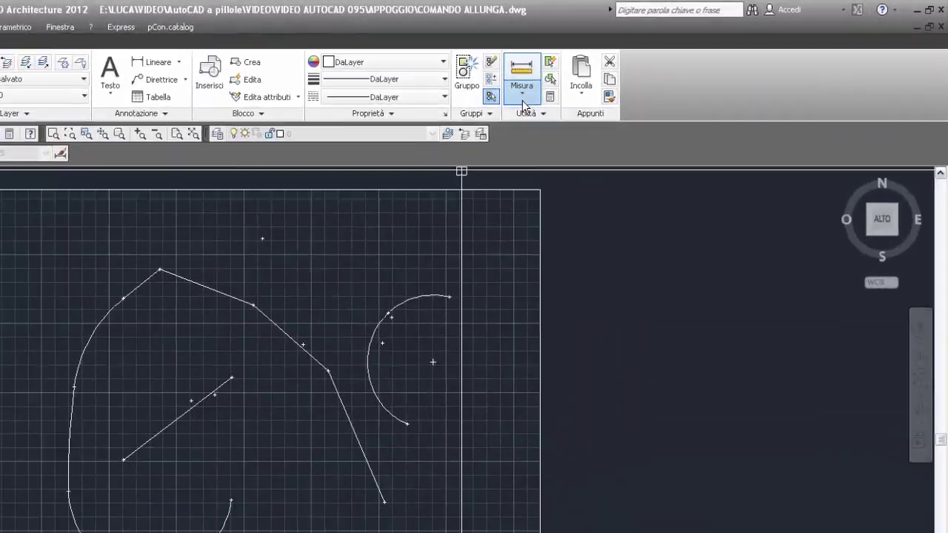
Measure the arc's angle with Misura > Angolo, reading 171.495°, then cancel
{"action": "left_click", "coordinate": [653, 67]}
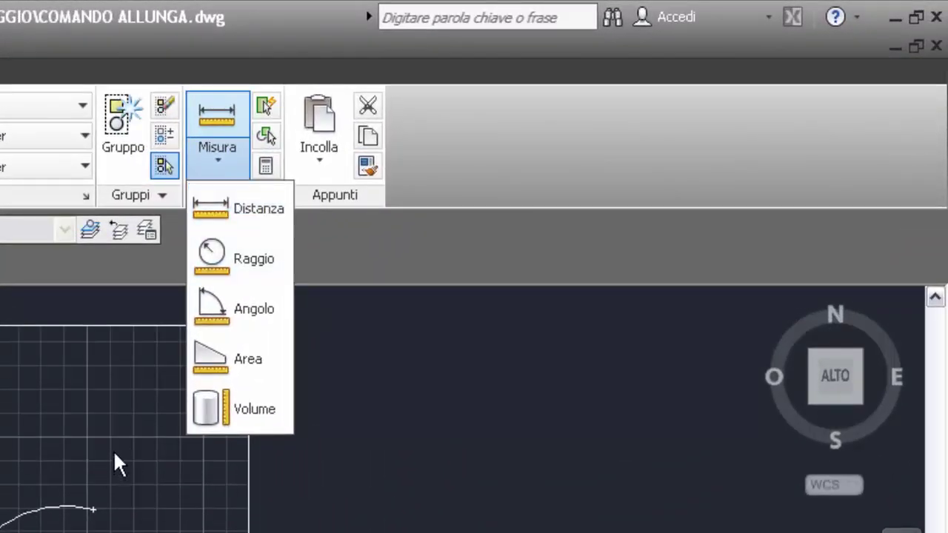
{"action": "left_click", "coordinate": [256, 320]}
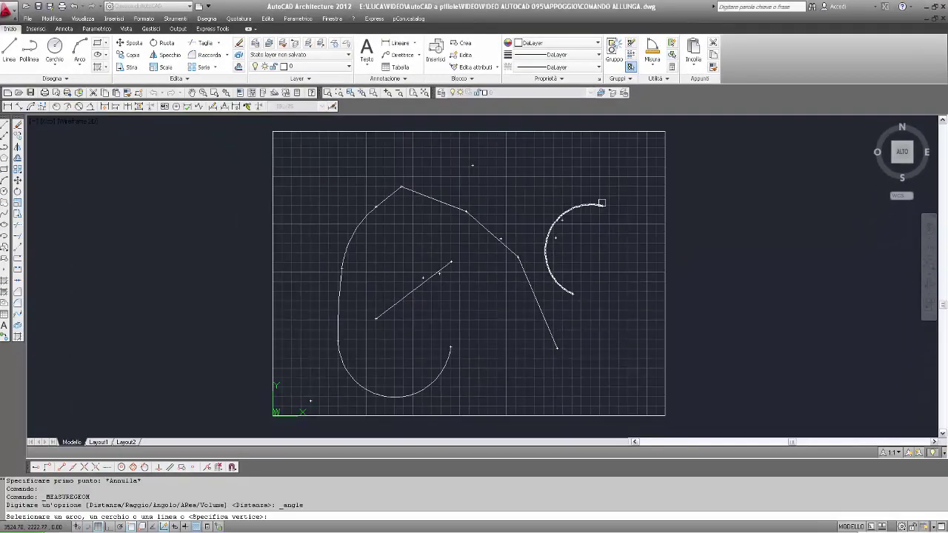
{"action": "left_click", "coordinate": [583, 205]}
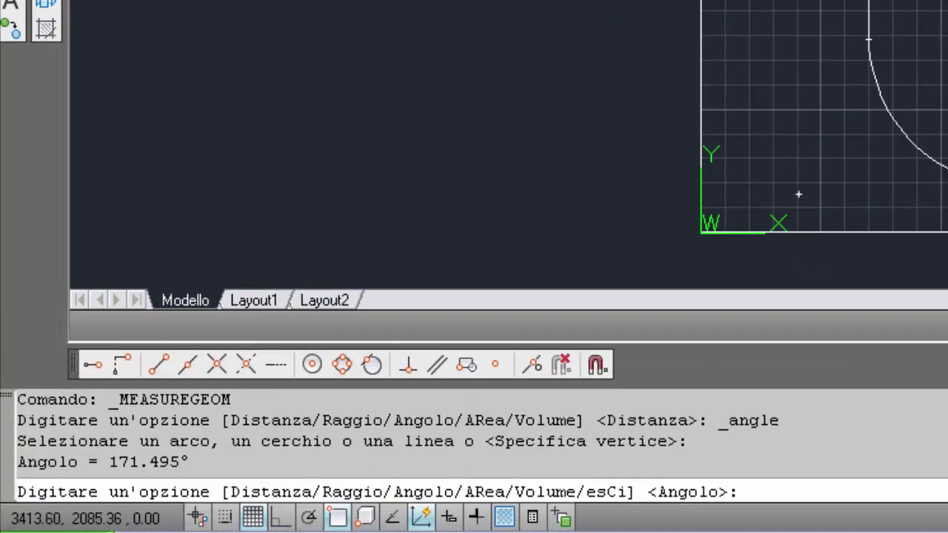
{"action": "type", "text": "A"}
{"action": "key", "text": "Return"}
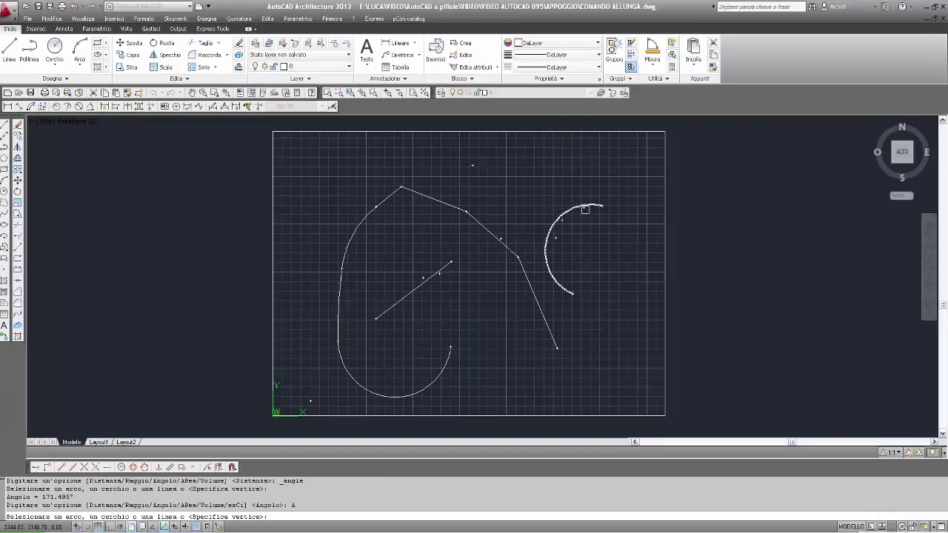
{"action": "left_click", "coordinate": [585, 210]}
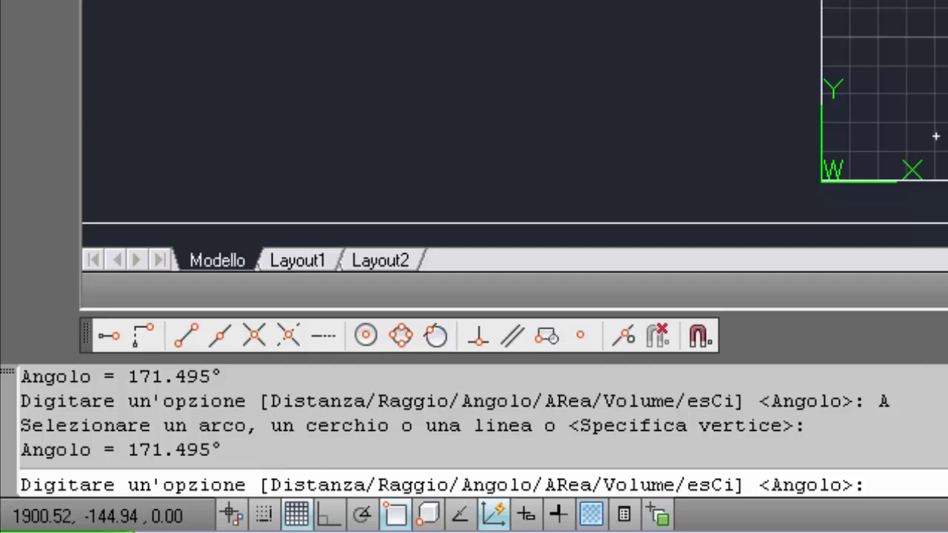
{"action": "key", "text": "Escape"}
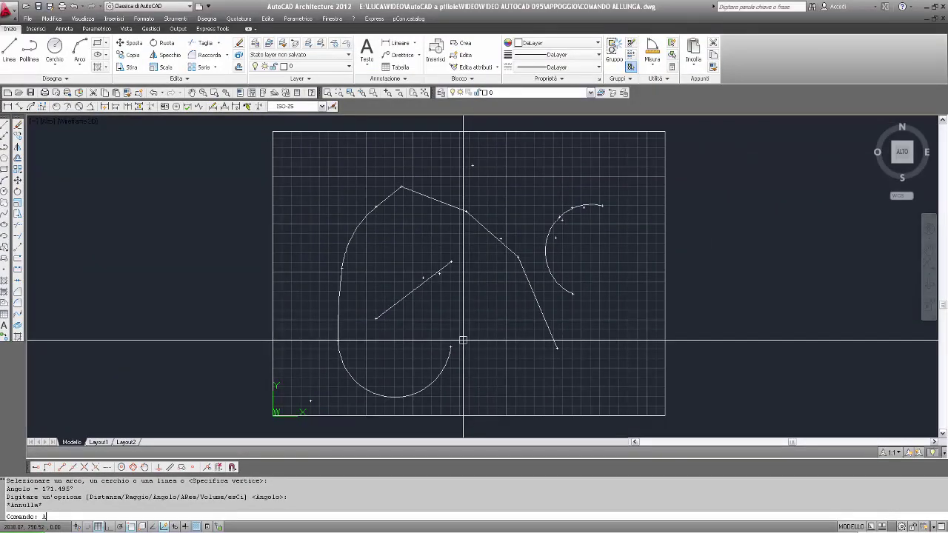
Check the arc's total length and angle with ALLUNGA, then view and close the F2 command history
{"action": "type", "text": "A"}
{"action": "key", "text": "Return"}
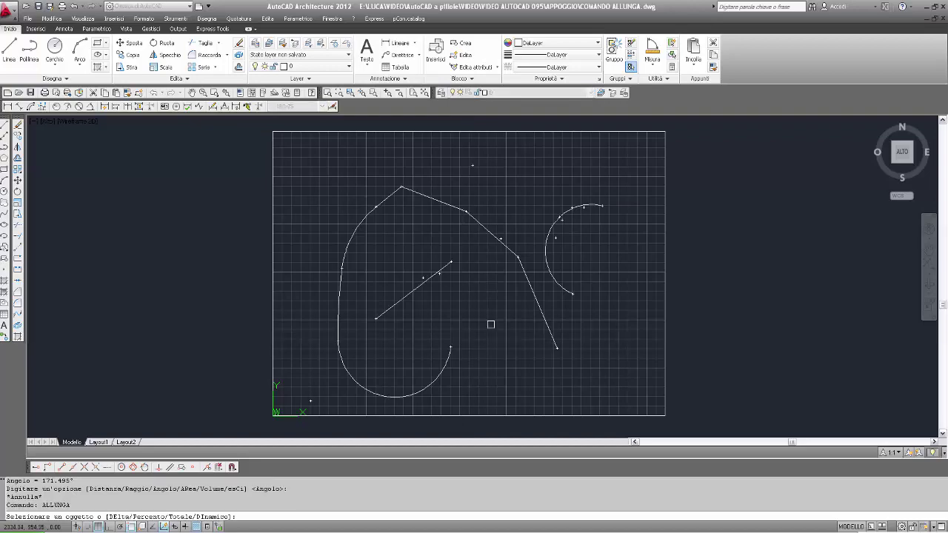
{"action": "left_click", "coordinate": [567, 212]}
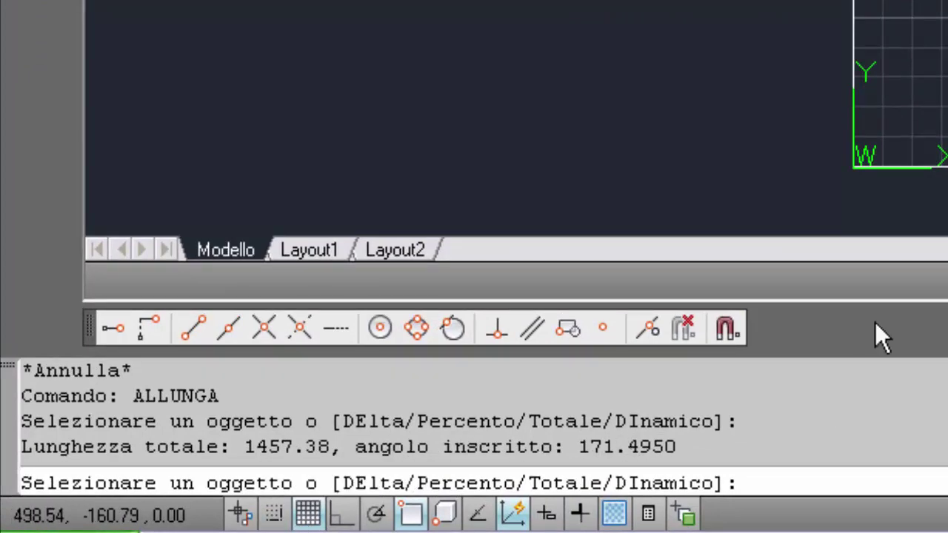
{"action": "key", "text": "Return"}
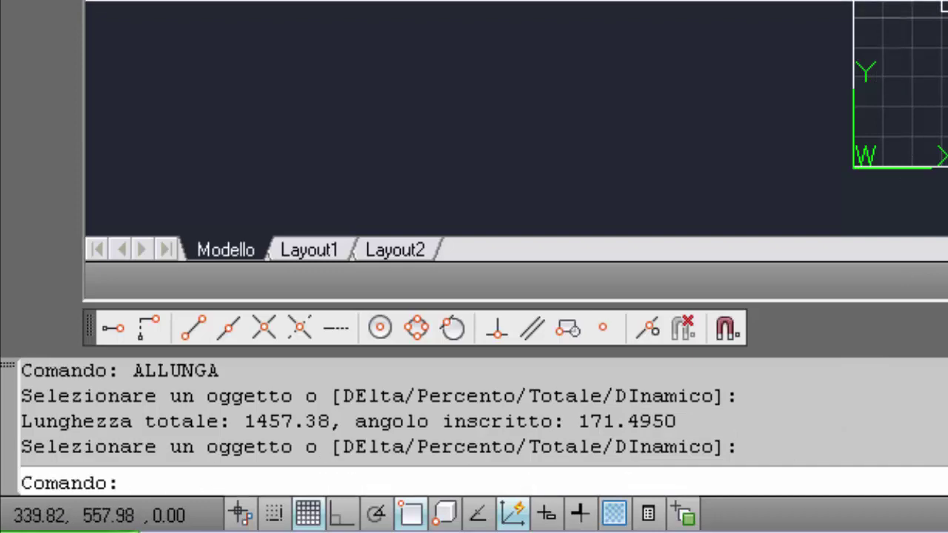
{"action": "key", "text": "F2"}
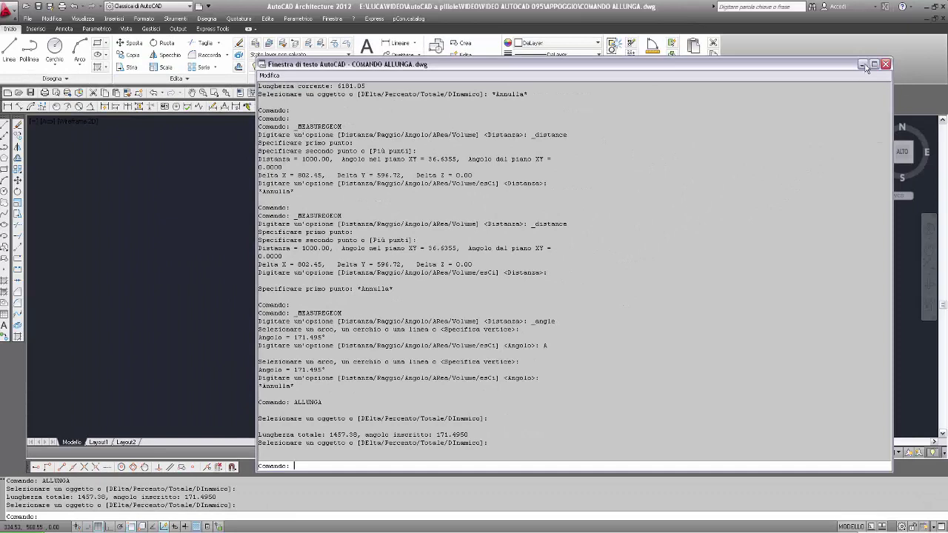
{"action": "left_click", "coordinate": [863, 65]}
{"action": "type", "text": "ALL"}
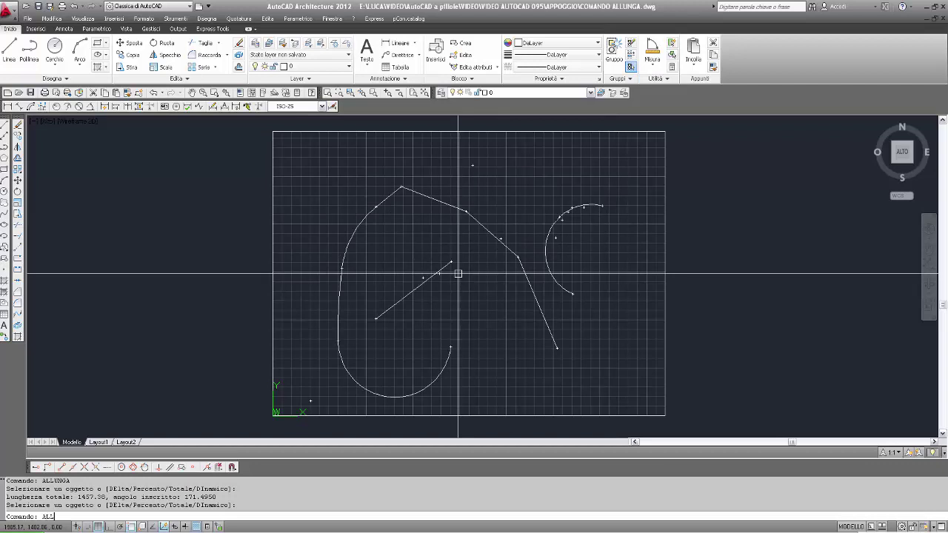
Read the big polyline's current length with ALLUNGA twice, picking the polyline each time
{"action": "type", "text": "UNGA"}
{"action": "key", "text": "Return"}
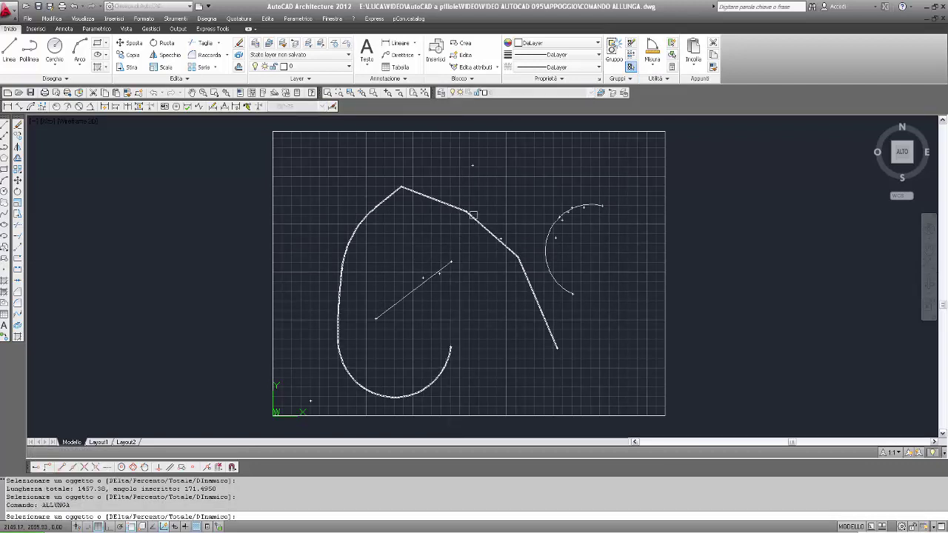
{"action": "left_click", "coordinate": [472, 215]}
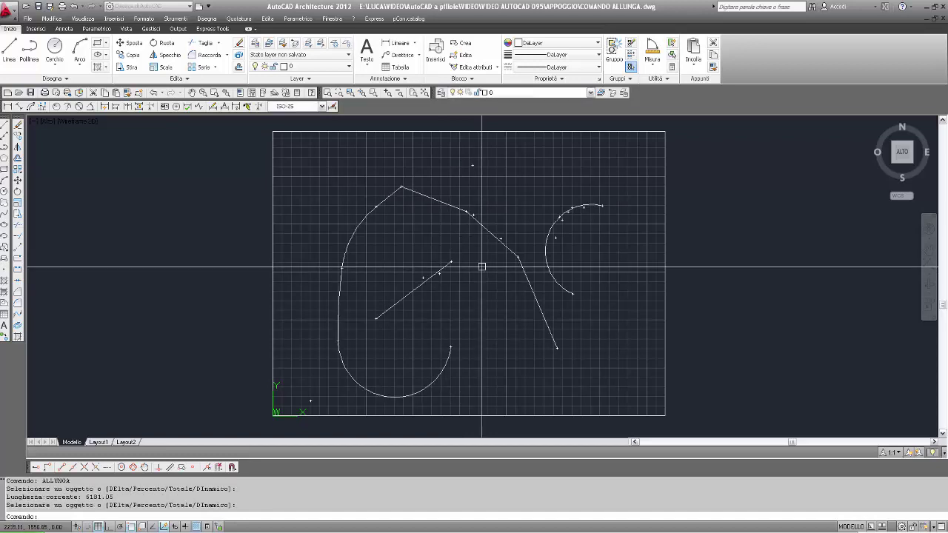
{"action": "key", "text": "Return"}
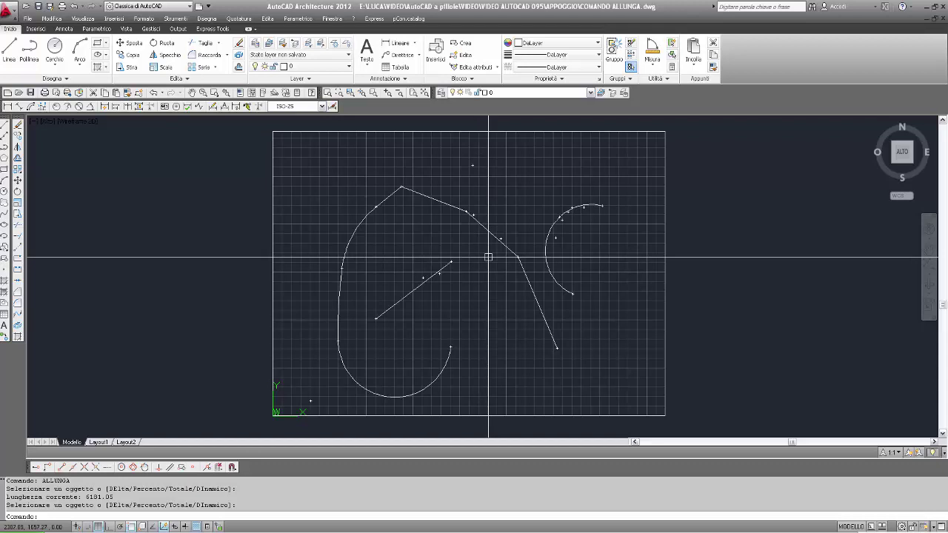
{"action": "key", "text": "Return"}
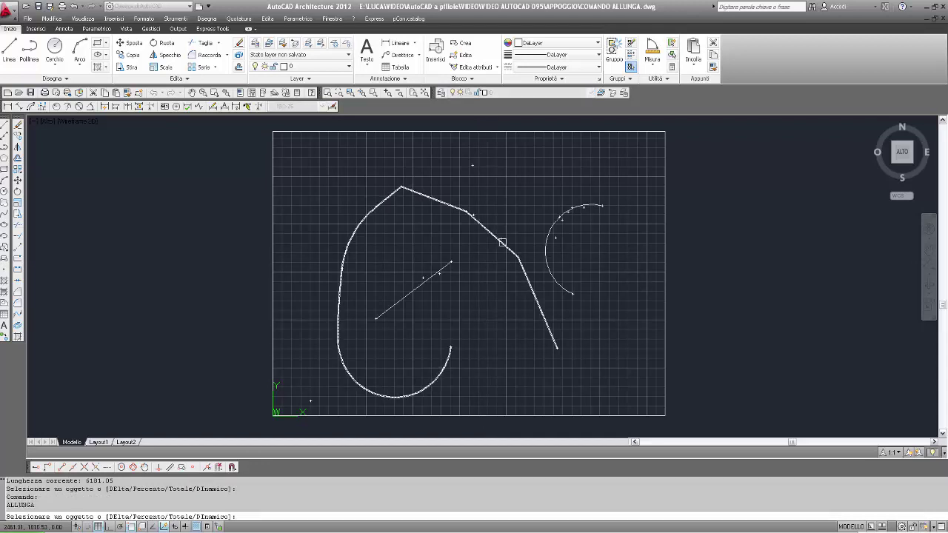
{"action": "left_click", "coordinate": [502, 242]}
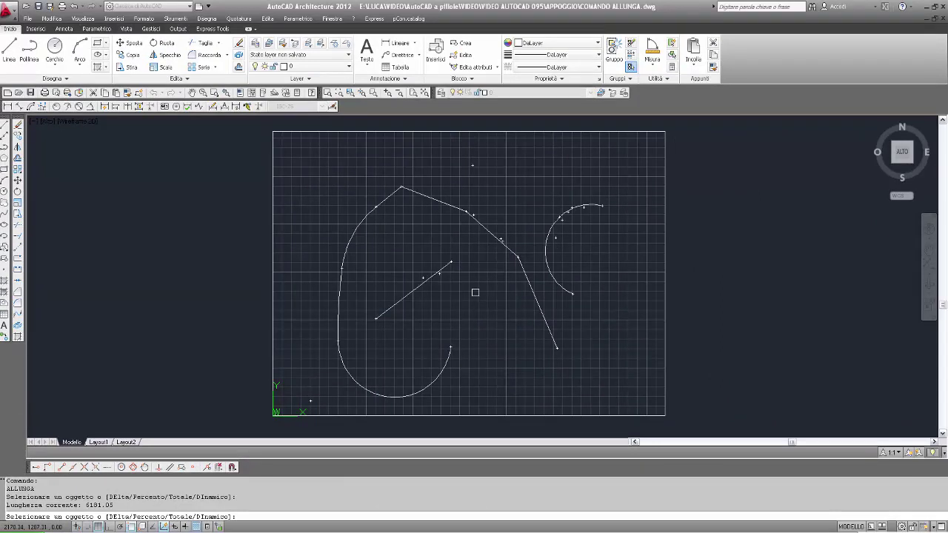
{"action": "key", "text": "Return"}
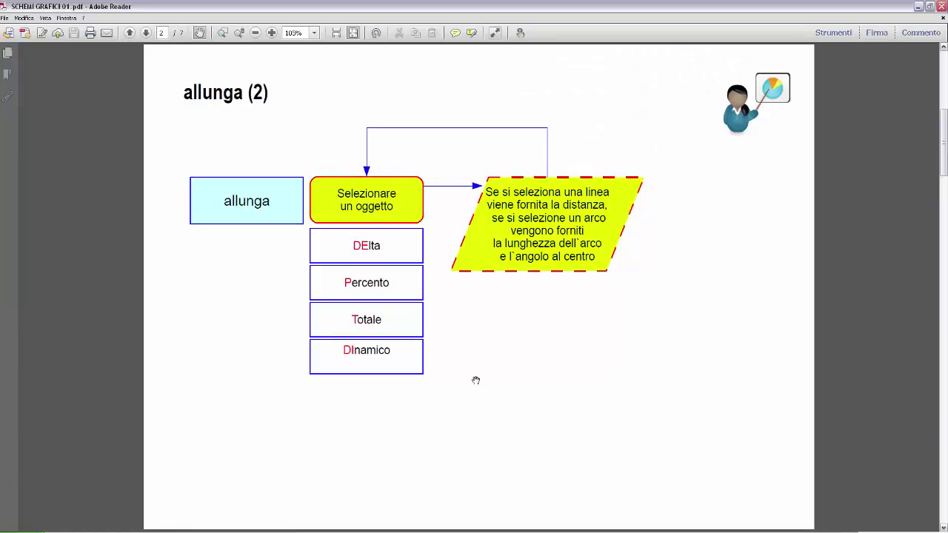
Advance the notes to the allunga (3) DElta flowchart and dismiss the system notification
{"action": "key", "text": "Right"}
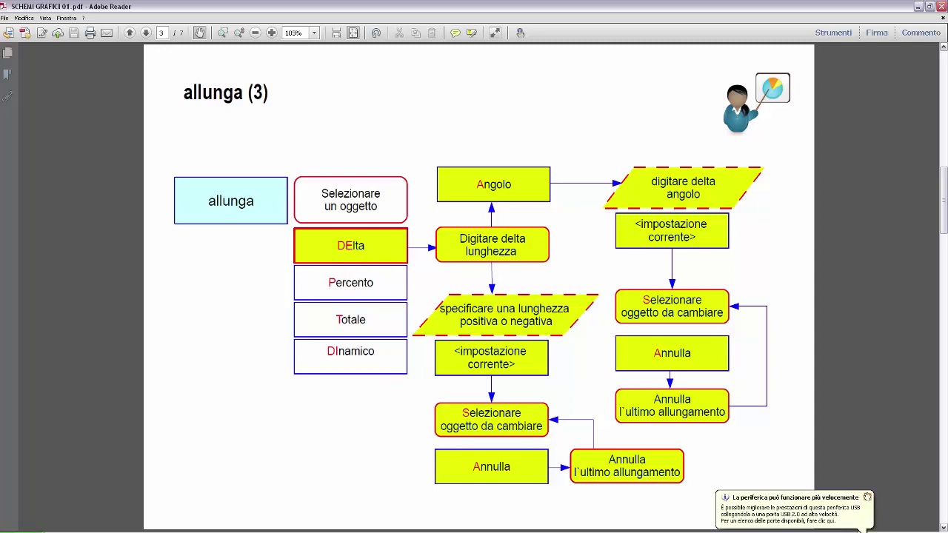
{"action": "left_click", "coordinate": [859, 527]}
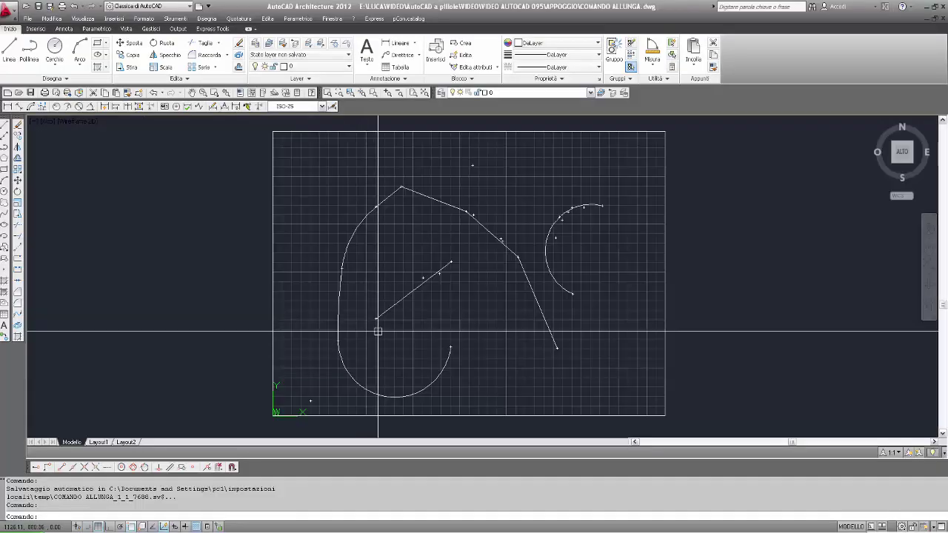
Delete the big polyline and redraw to clear the leftover marks
{"action": "key", "text": "Escape"}
{"action": "type", "text": "CA"}
{"action": "key", "text": "Return"}
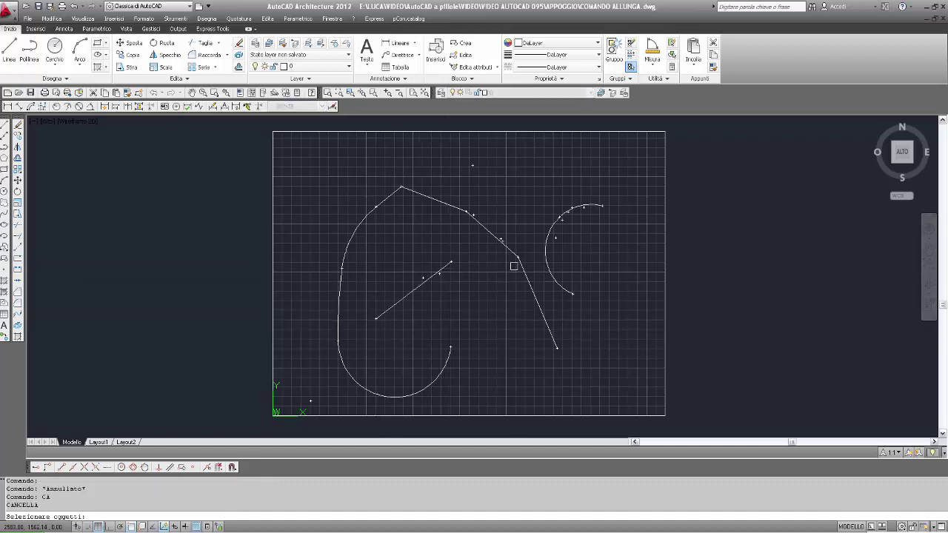
{"action": "key", "text": "Escape"}
{"action": "left_click", "coordinate": [405, 189]}
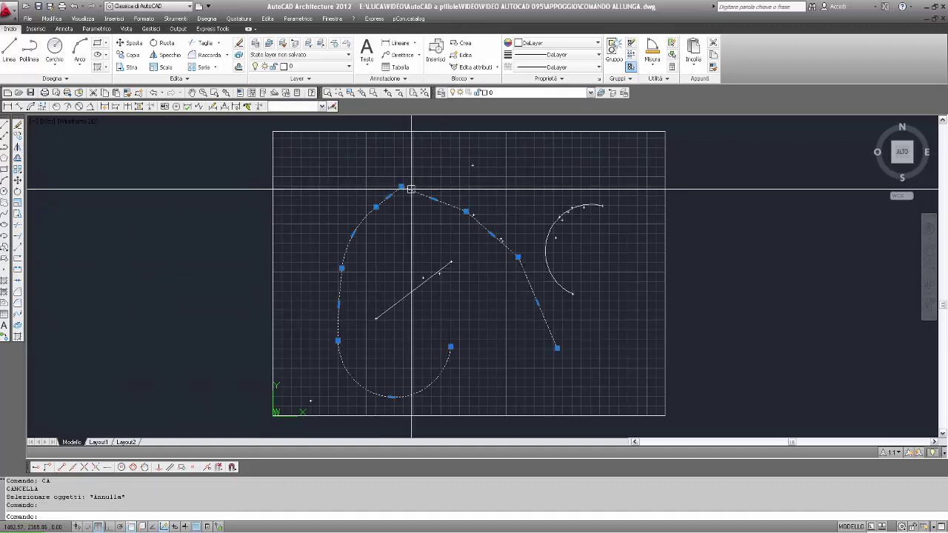
{"action": "key", "text": "Delete"}
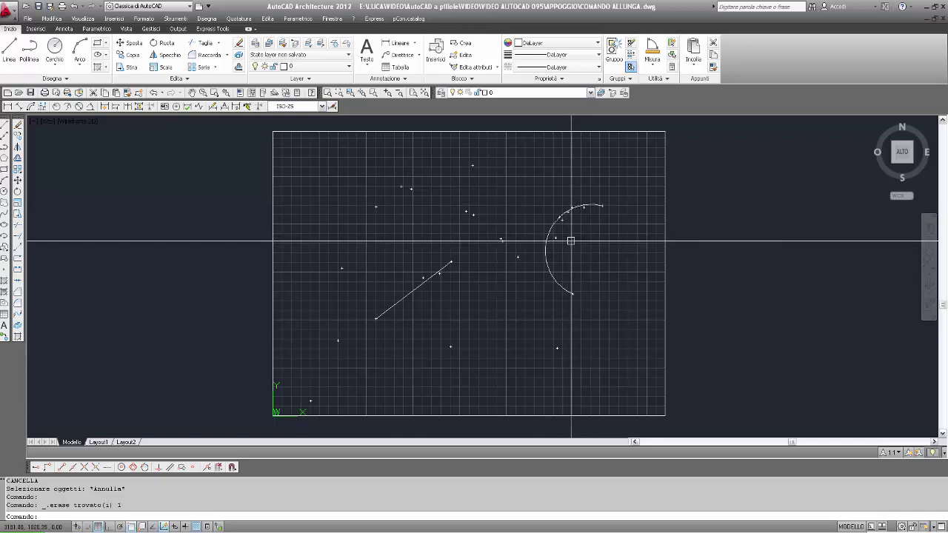
{"action": "key", "text": "Escape"}
{"action": "key", "text": "Escape"}
{"action": "type", "text": "RIDIS"}
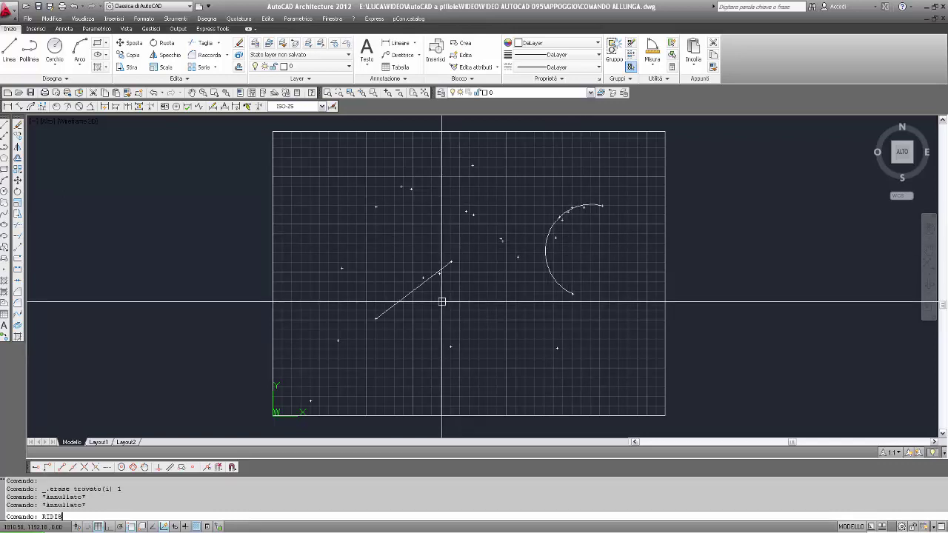
{"action": "key", "text": "Return"}
Start ALLUNGA with the DElta option and a delta length of 100
{"action": "type", "text": "A"}
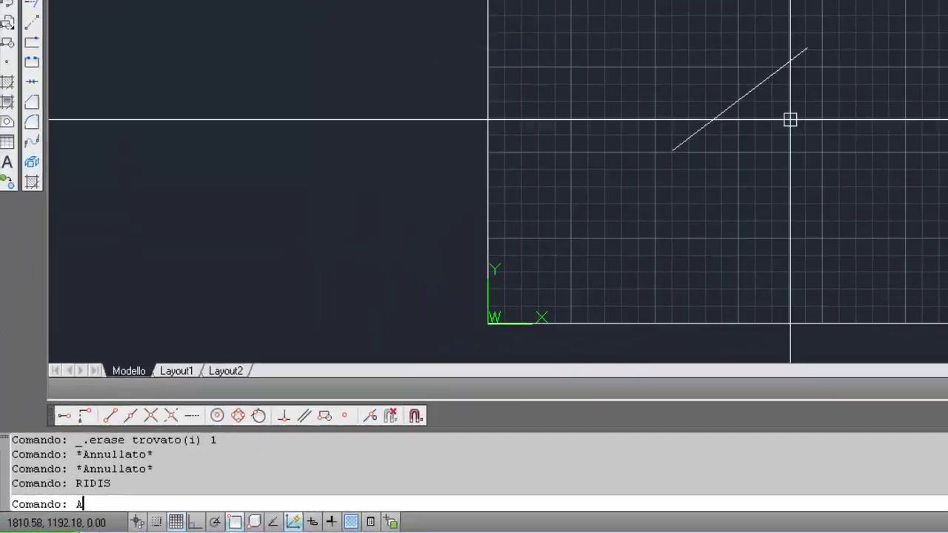
{"action": "type", "text": "LLUNGA"}
{"action": "key", "text": "Return"}
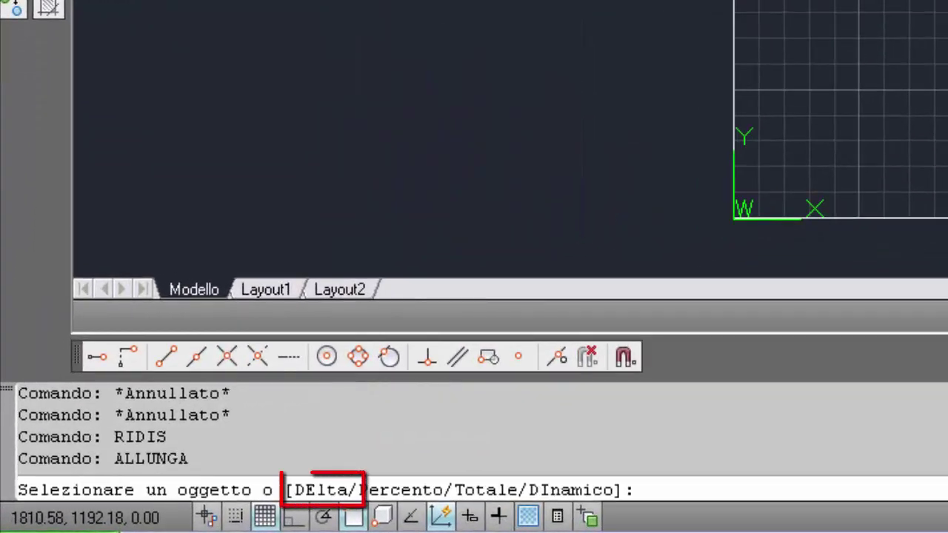
{"action": "type", "text": "DE"}
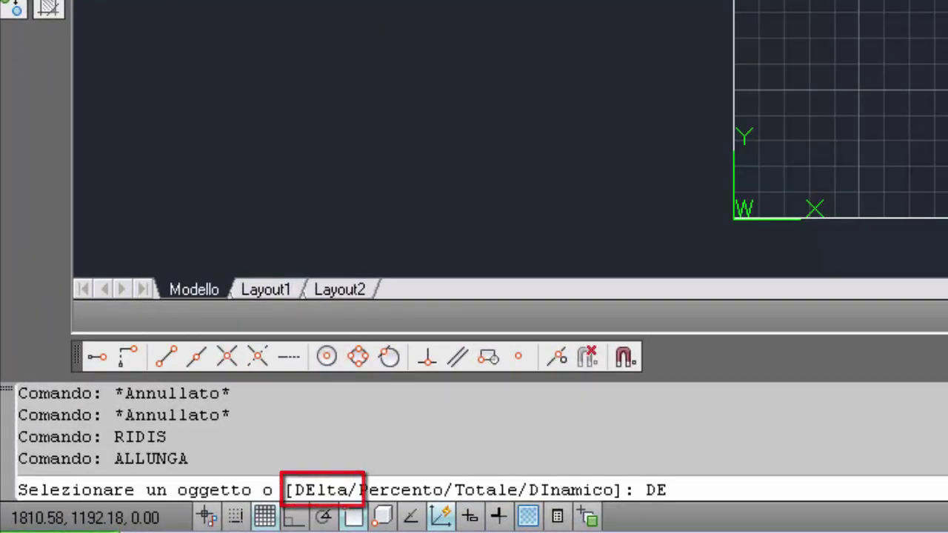
{"action": "key", "text": "Return"}
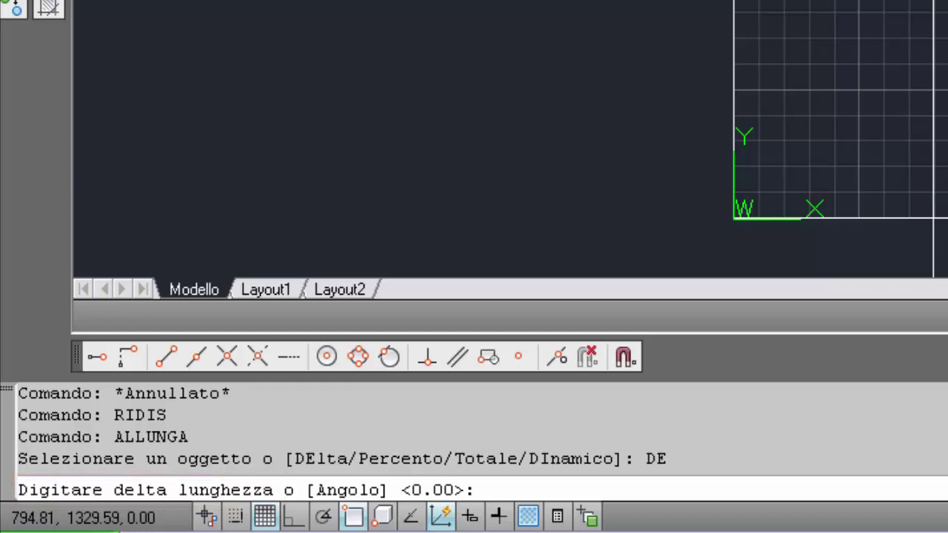
{"action": "type", "text": "100"}
{"action": "key", "text": "Return"}
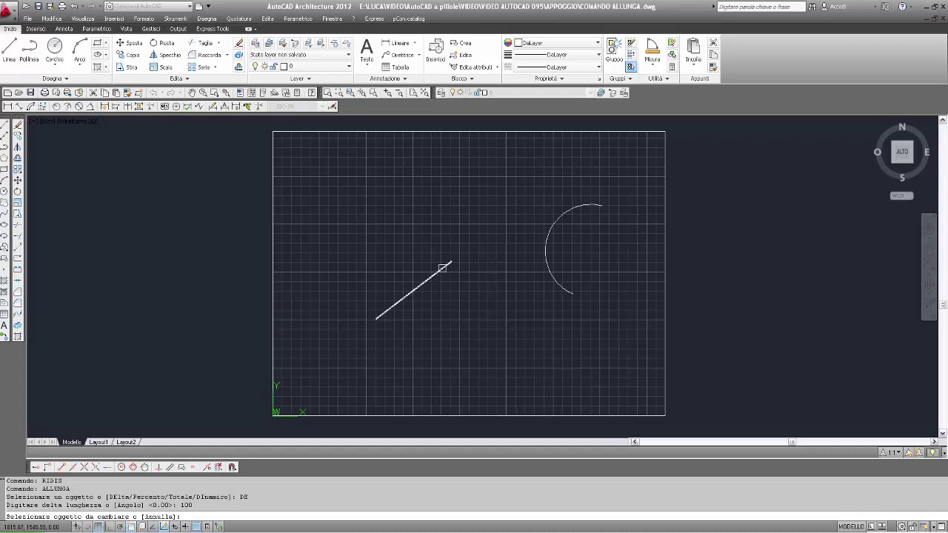
Lengthen the diagonal line by 100 at both ends, five times at lower left, then the arc at both ends
{"action": "left_click", "coordinate": [445, 264]}
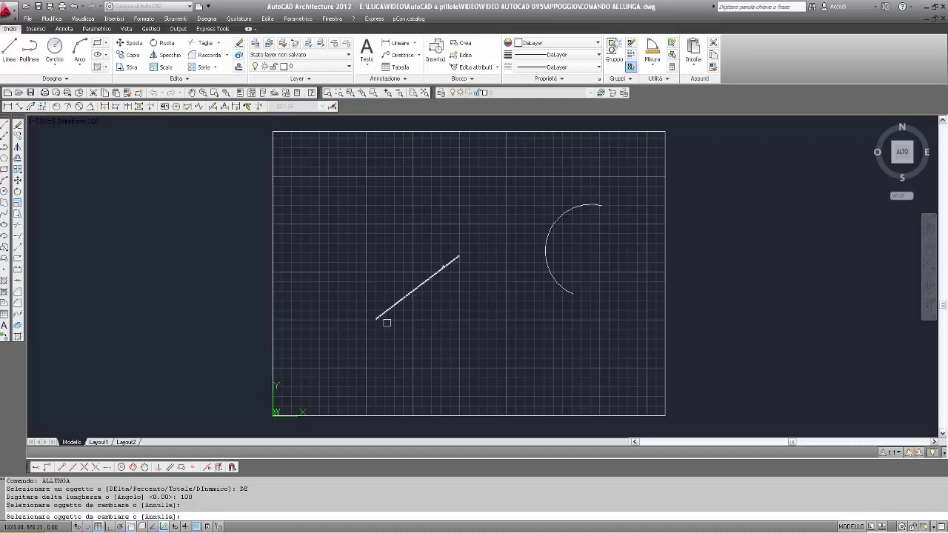
{"action": "left_click", "coordinate": [381, 315]}
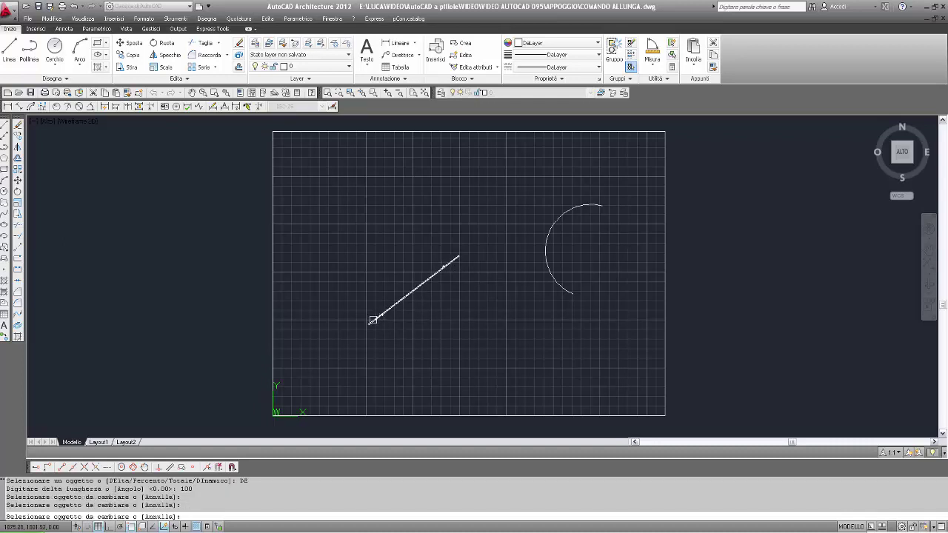
{"action": "left_click", "coordinate": [372, 320]}
{"action": "left_click", "coordinate": [370, 324]}
{"action": "left_click", "coordinate": [362, 333]}
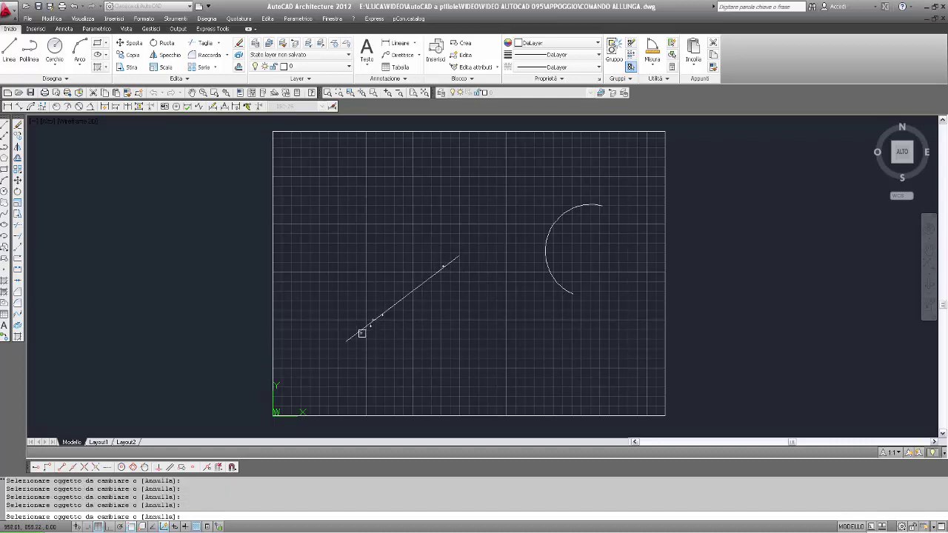
{"action": "left_click", "coordinate": [355, 336]}
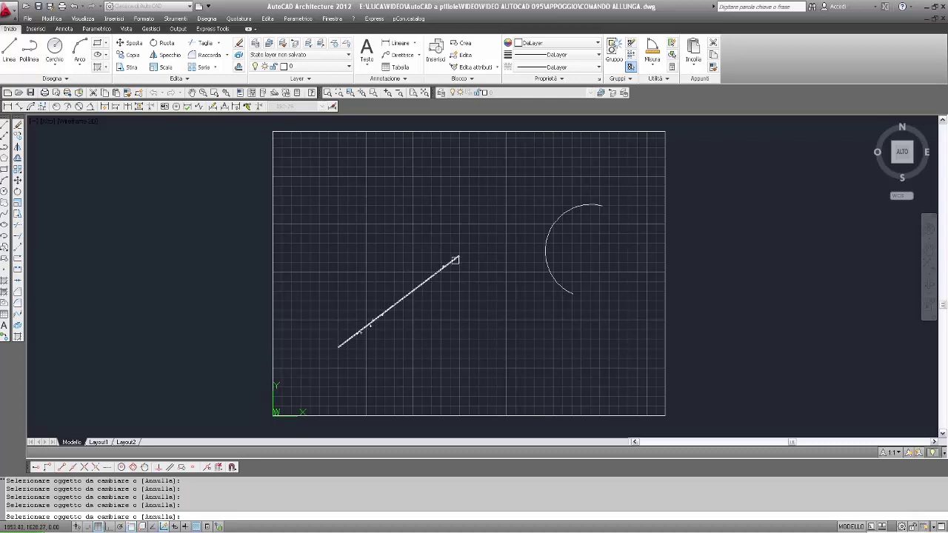
{"action": "left_click", "coordinate": [459, 257]}
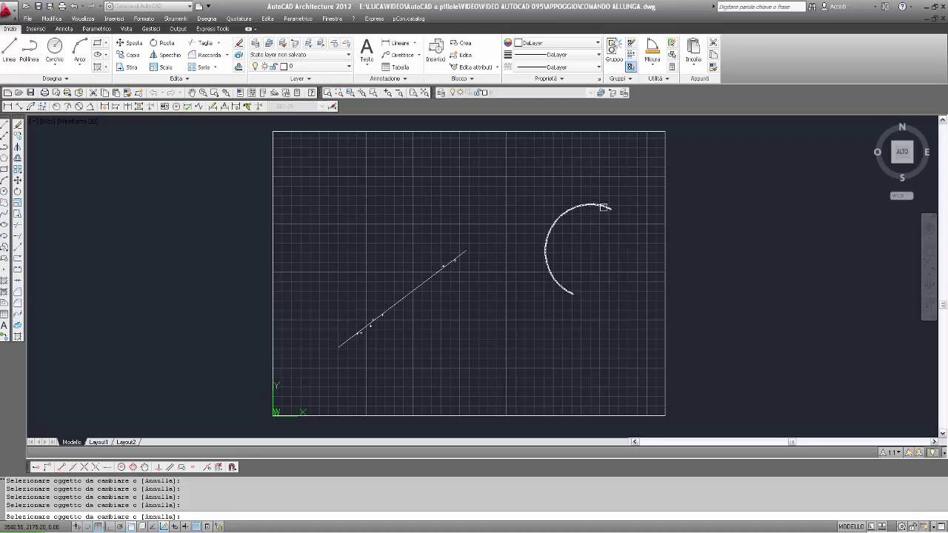
{"action": "left_click", "coordinate": [610, 213]}
{"action": "left_click", "coordinate": [572, 292]}
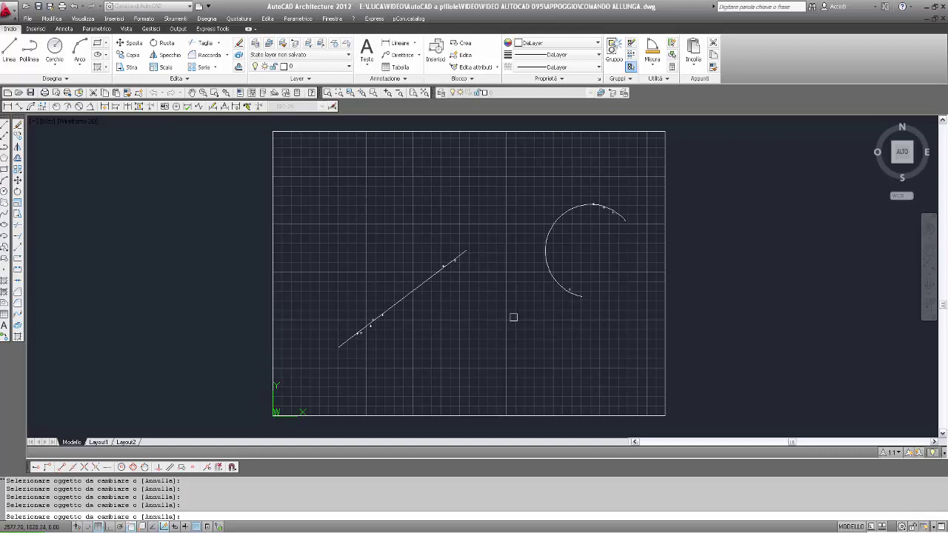
{"action": "key", "text": "Return"}
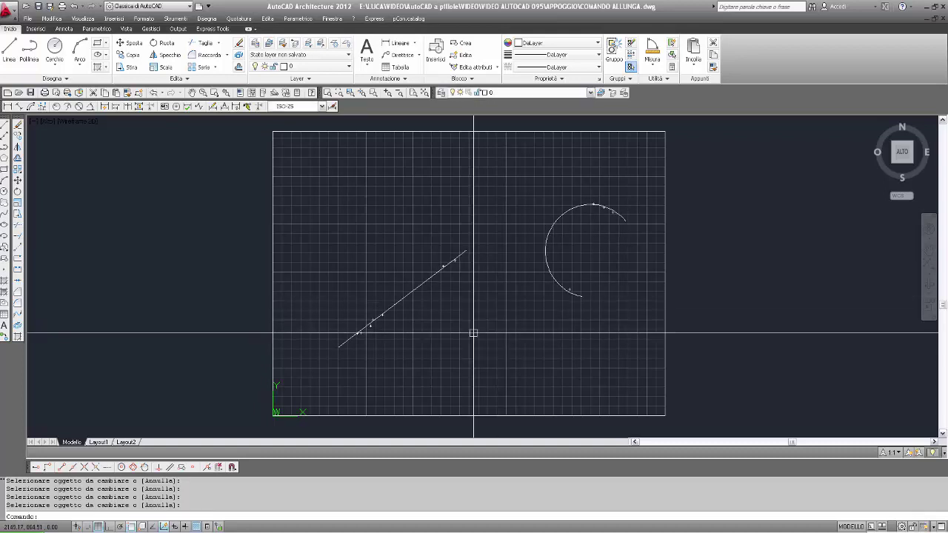
Undo the last lengthening, then restart ALLUNGA with a DElta of -500
{"action": "type", "text": "A"}
{"action": "type", "text": "NN"}
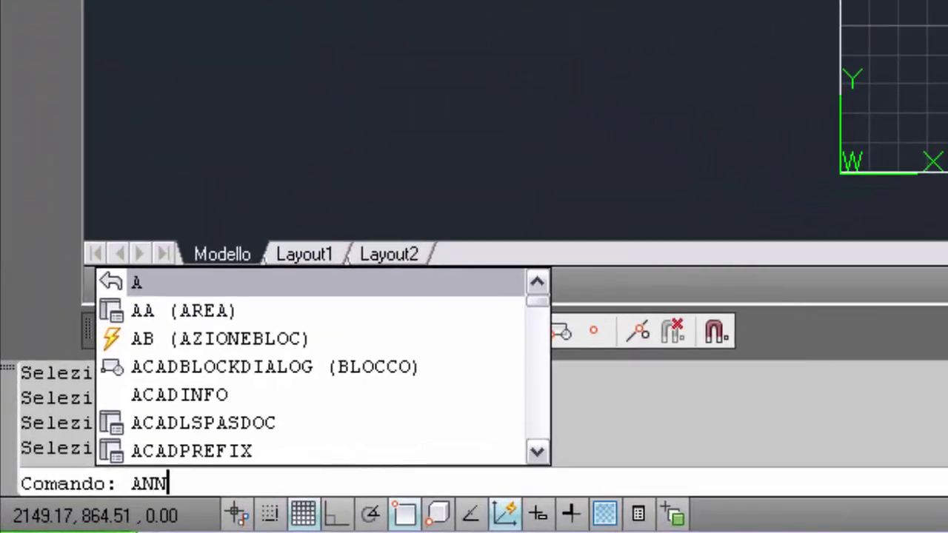
{"action": "type", "text": "ULLA"}
{"action": "key", "text": "Return"}
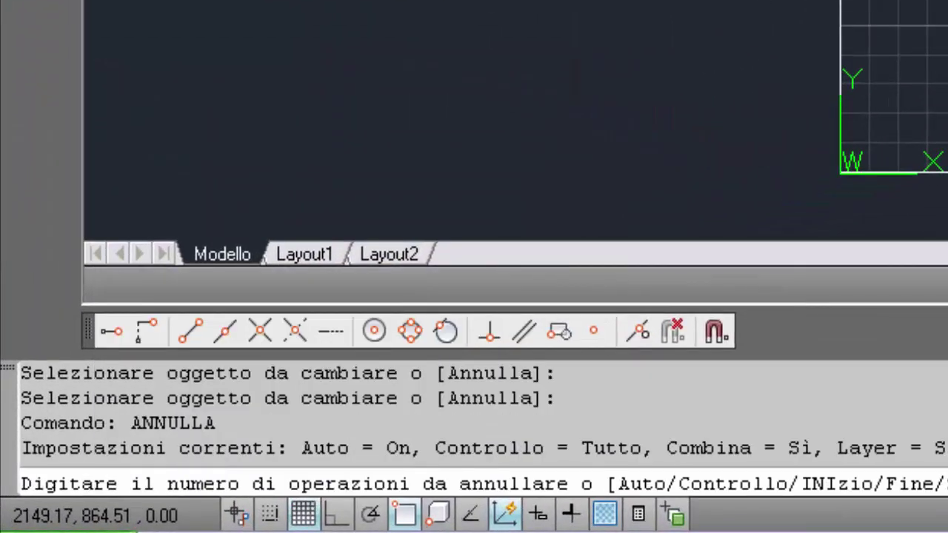
{"action": "key", "text": "Return"}
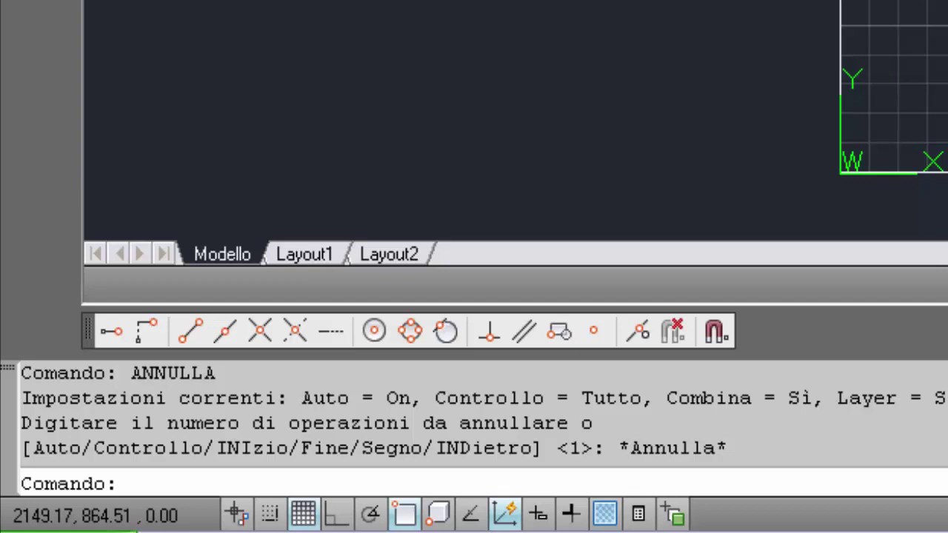
{"action": "type", "text": "ALLUNGA"}
{"action": "key", "text": "Return"}
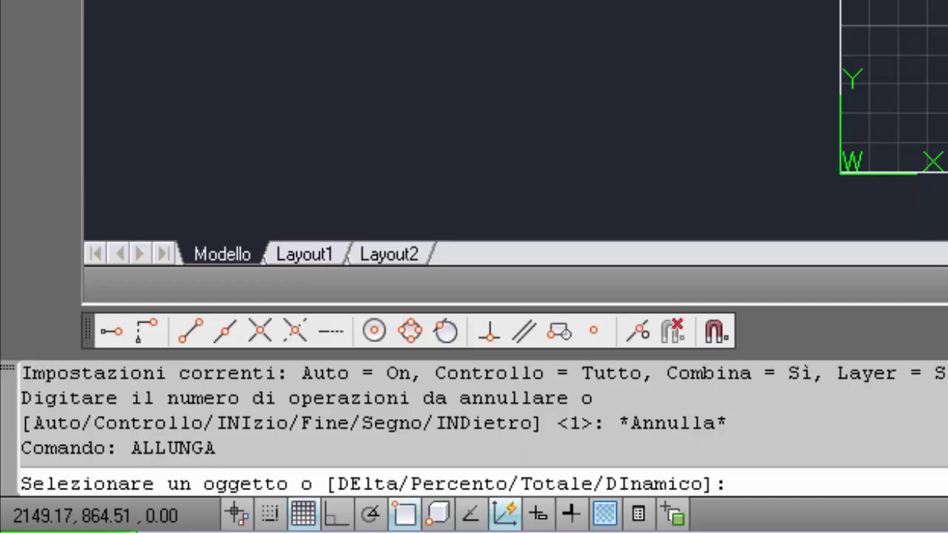
{"action": "type", "text": "DE"}
{"action": "key", "text": "Return"}
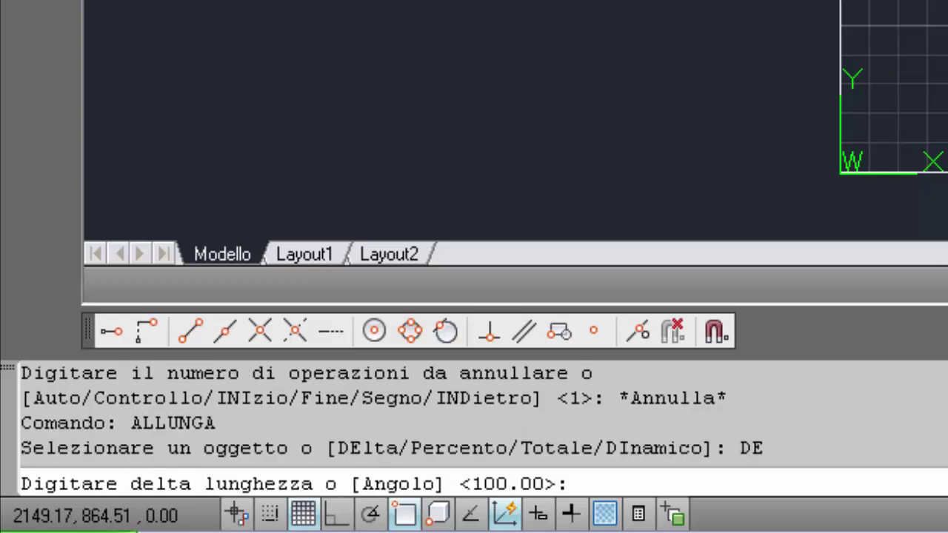
{"action": "type", "text": "-500"}
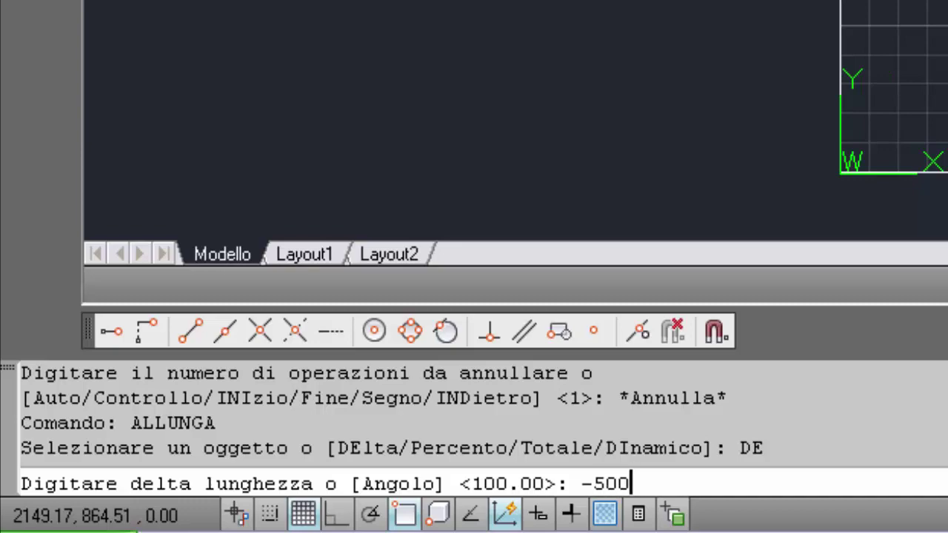
{"action": "key", "text": "Return"}
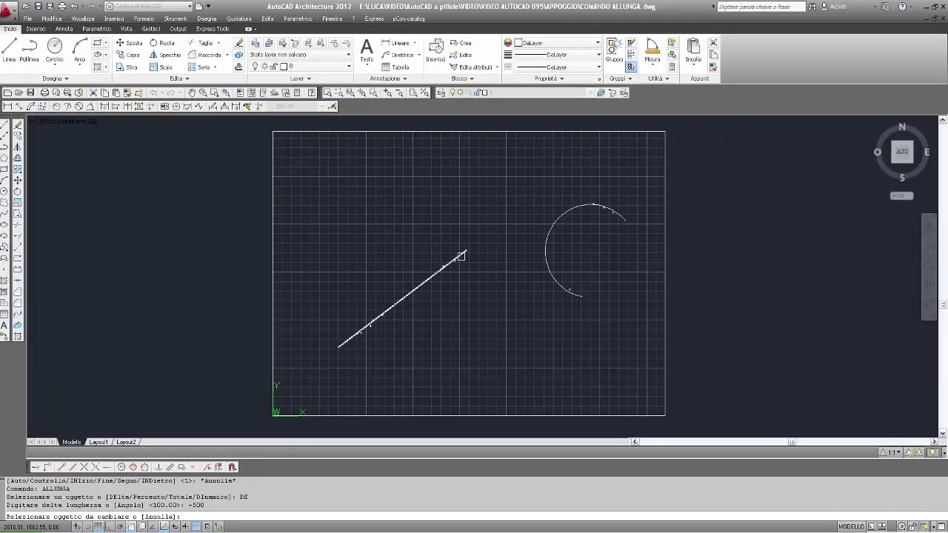
Shorten the diagonal line twice and the arc three times from their upper ends
{"action": "left_click", "coordinate": [461, 256]}
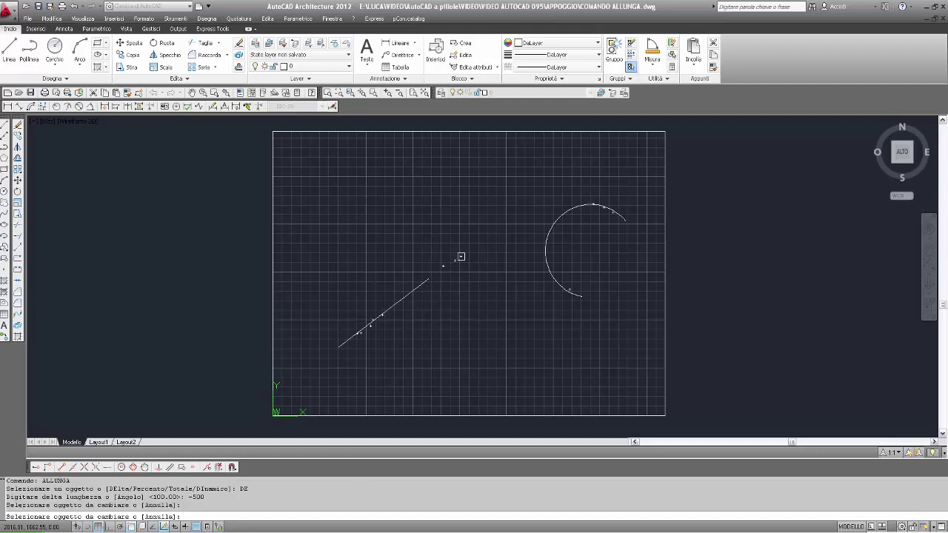
{"action": "left_click", "coordinate": [417, 291]}
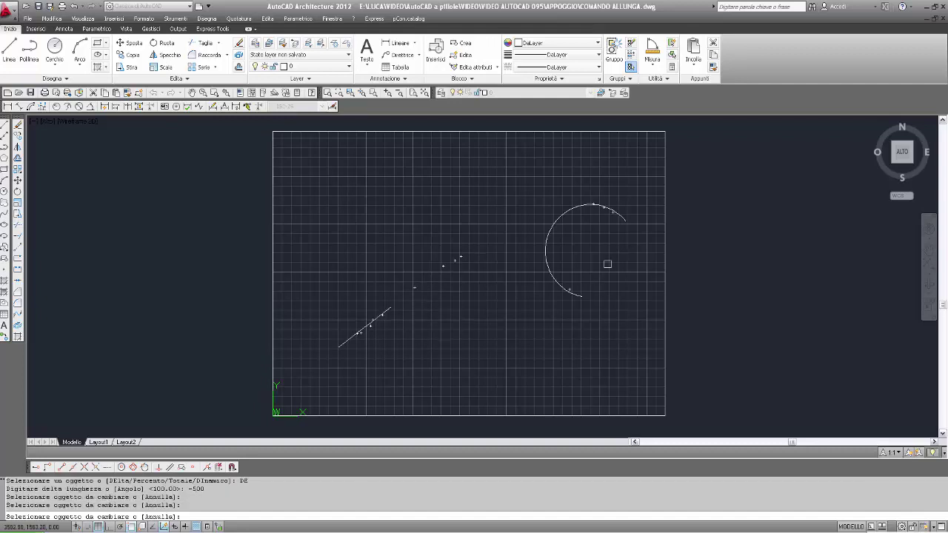
{"action": "left_click", "coordinate": [626, 215]}
{"action": "left_click", "coordinate": [577, 206]}
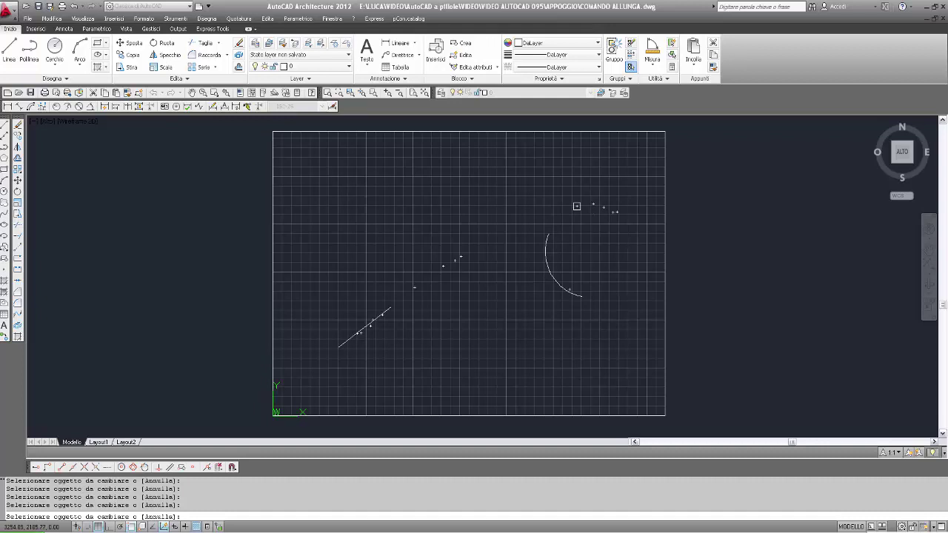
{"action": "left_click", "coordinate": [567, 268]}
{"action": "key", "text": "Return"}
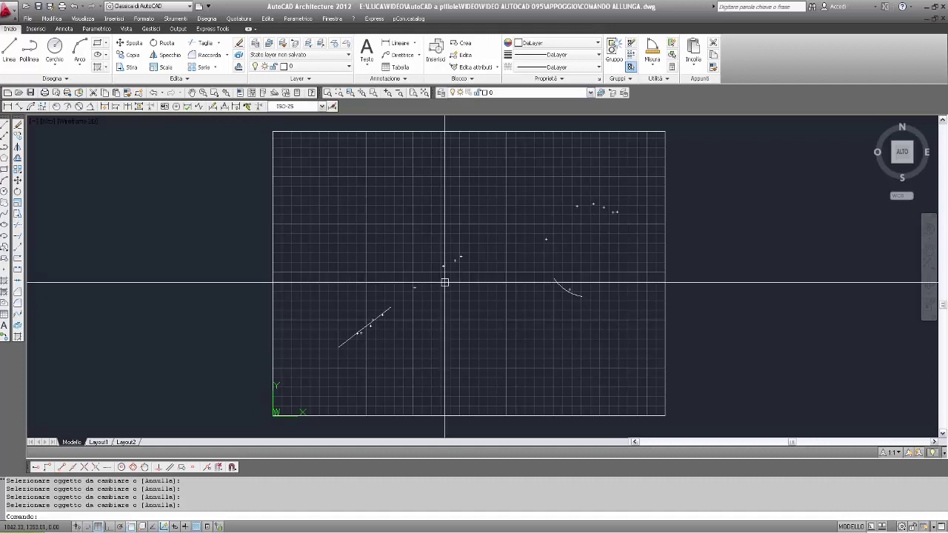
Draw a trial polyline of four points rising up and across to the left
{"action": "type", "text": "pl"}
{"action": "key", "text": "Return"}
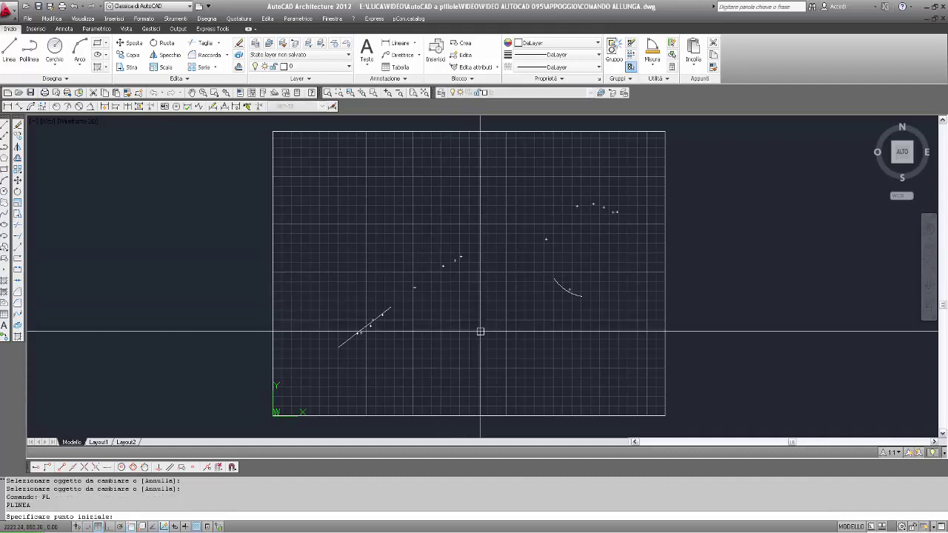
{"action": "left_click", "coordinate": [539, 358]}
{"action": "left_click", "coordinate": [516, 281]}
{"action": "left_click", "coordinate": [475, 205]}
{"action": "left_click", "coordinate": [407, 201]}
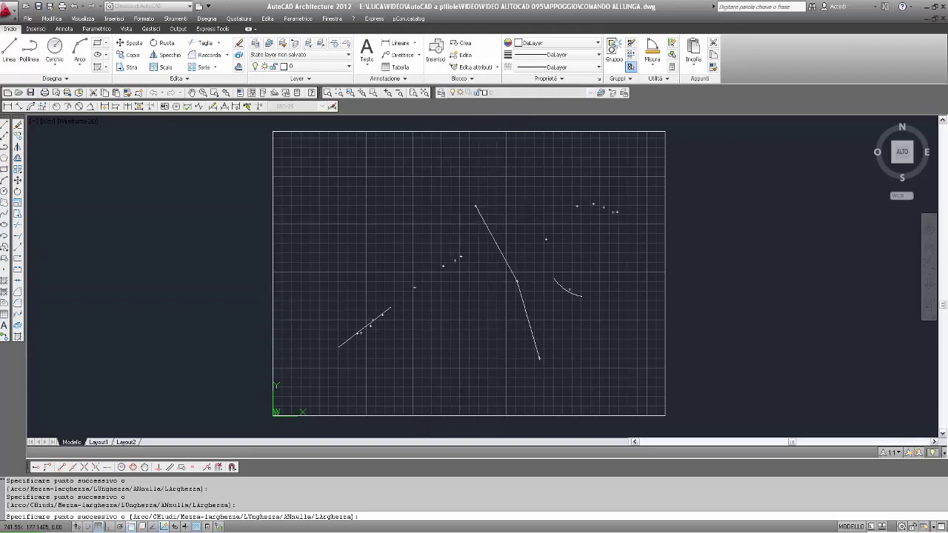
{"action": "key", "text": "Escape"}
Erase the trial polyline with CA
{"action": "left_click", "coordinate": [459, 204]}
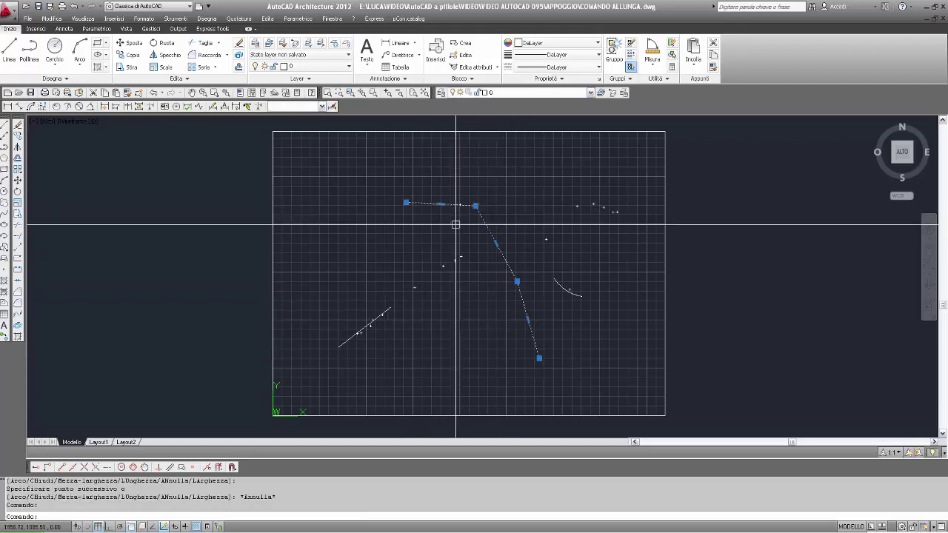
{"action": "key", "text": "Escape"}
{"action": "type", "text": "CA"}
{"action": "key", "text": "Return"}
{"action": "left_click", "coordinate": [461, 205]}
{"action": "key", "text": "Return"}
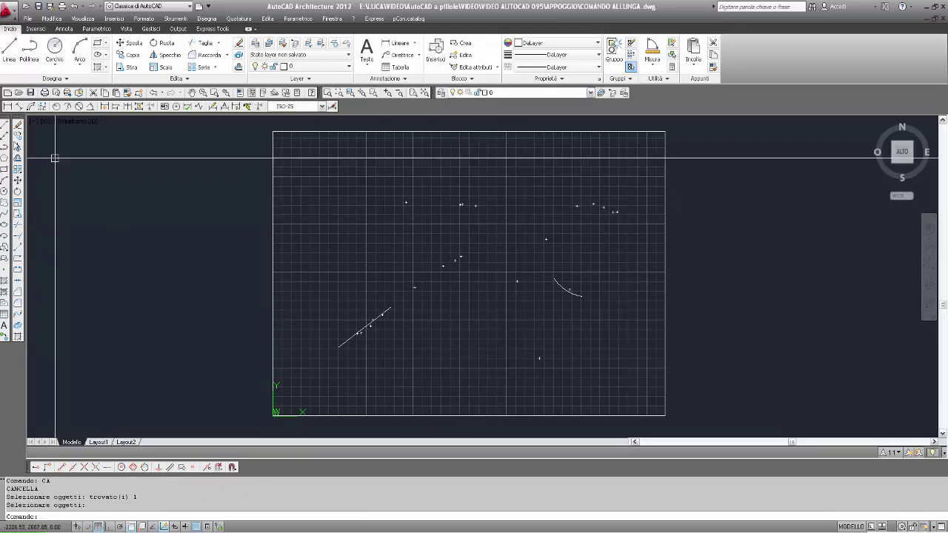
Draw a new polyline of straight segments finishing in an S-shaped arc curve at the bottom
{"action": "left_click", "coordinate": [5, 147]}
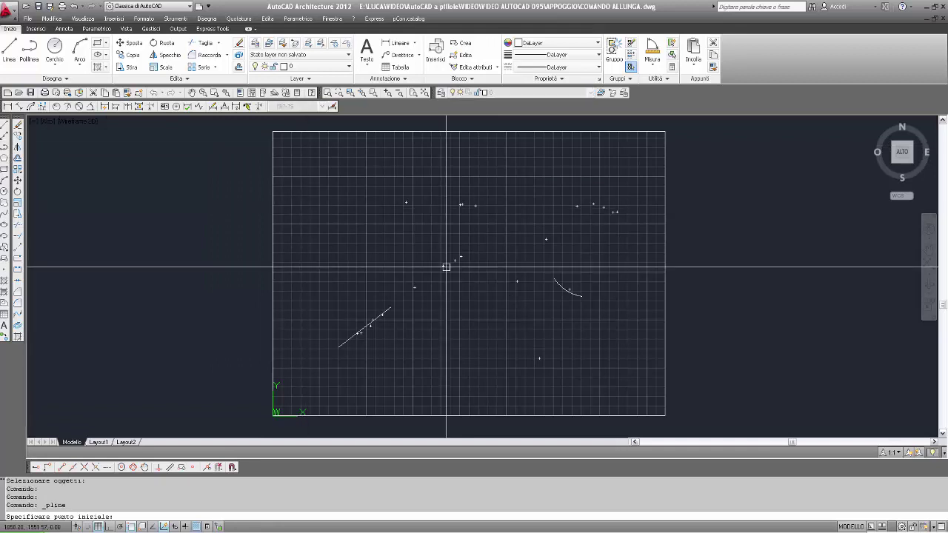
{"action": "left_click", "coordinate": [545, 350]}
{"action": "left_click", "coordinate": [509, 274]}
{"action": "left_click", "coordinate": [505, 204]}
{"action": "left_click", "coordinate": [459, 205]}
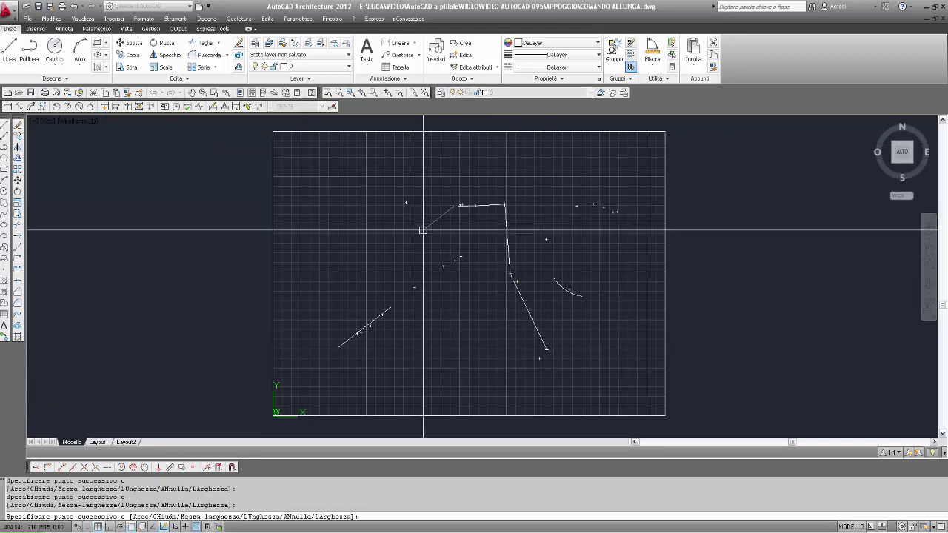
{"action": "type", "text": "A"}
{"action": "key", "text": "Return"}
{"action": "left_click", "coordinate": [436, 265]}
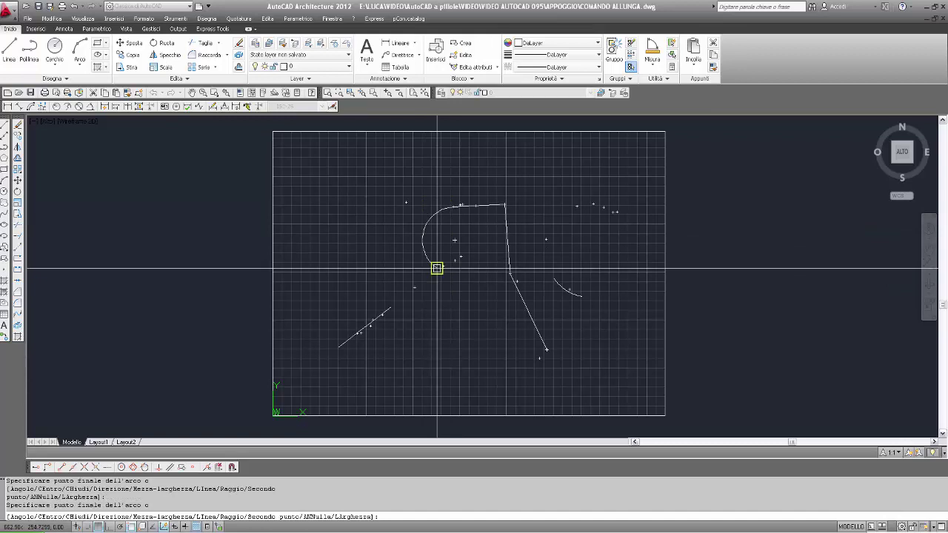
{"action": "left_click", "coordinate": [482, 312]}
{"action": "left_click", "coordinate": [455, 360]}
{"action": "key", "text": "Return"}
{"action": "key", "text": "Escape"}
{"action": "key", "text": "Escape"}
{"action": "type", "text": "ALLUNG"}
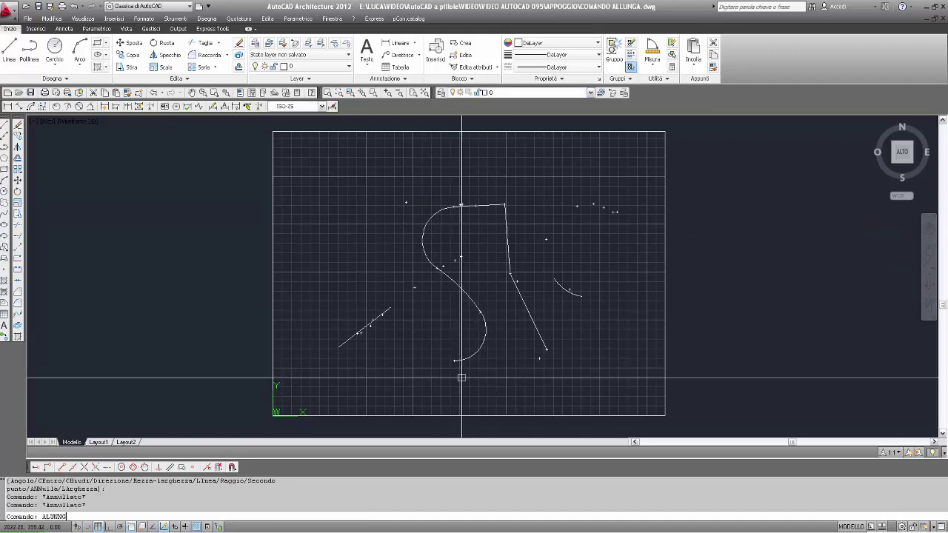
Restart ALLUNGA with a DElta length of 200
{"action": "type", "text": "A"}
{"action": "key", "text": "Return"}
{"action": "key", "text": "Escape"}
{"action": "type", "text": "ALLU"}
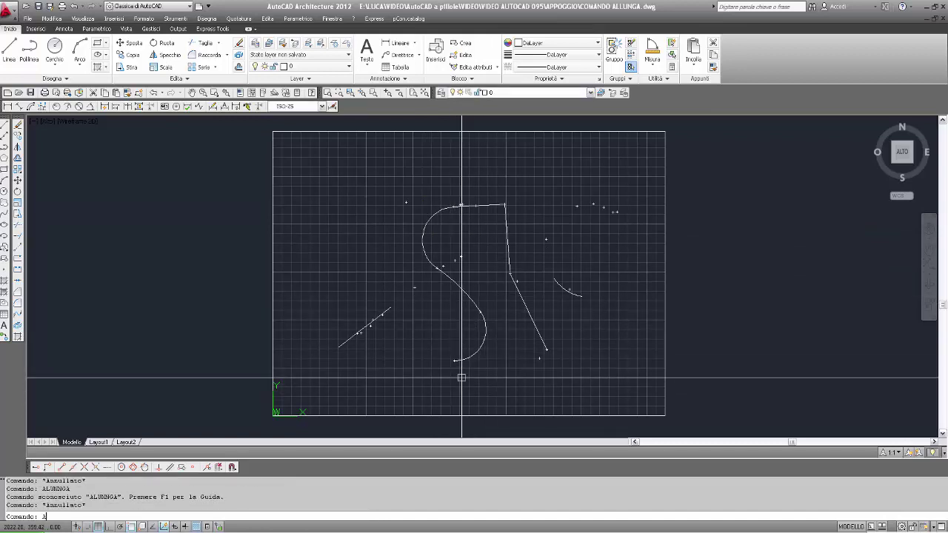
{"action": "type", "text": "NGA"}
{"action": "key", "text": "Return"}
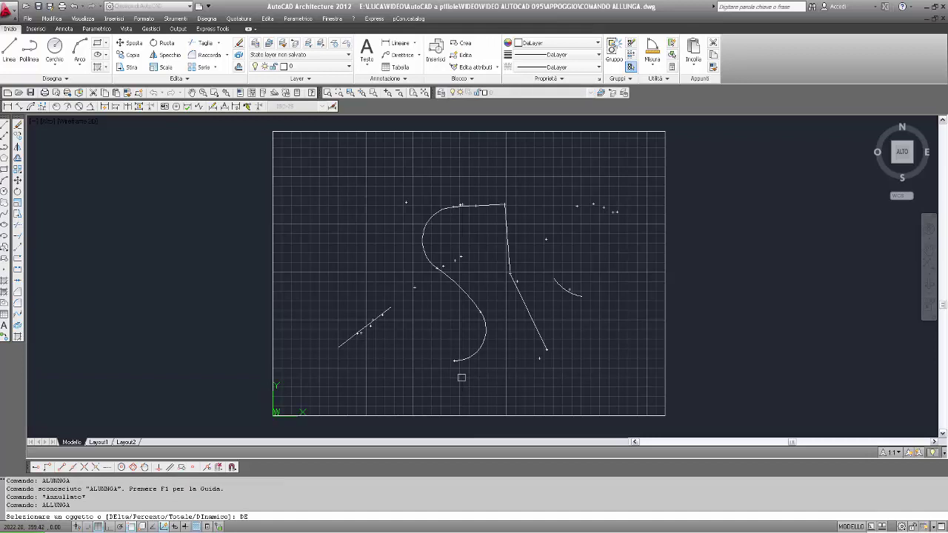
{"action": "key", "text": "Return"}
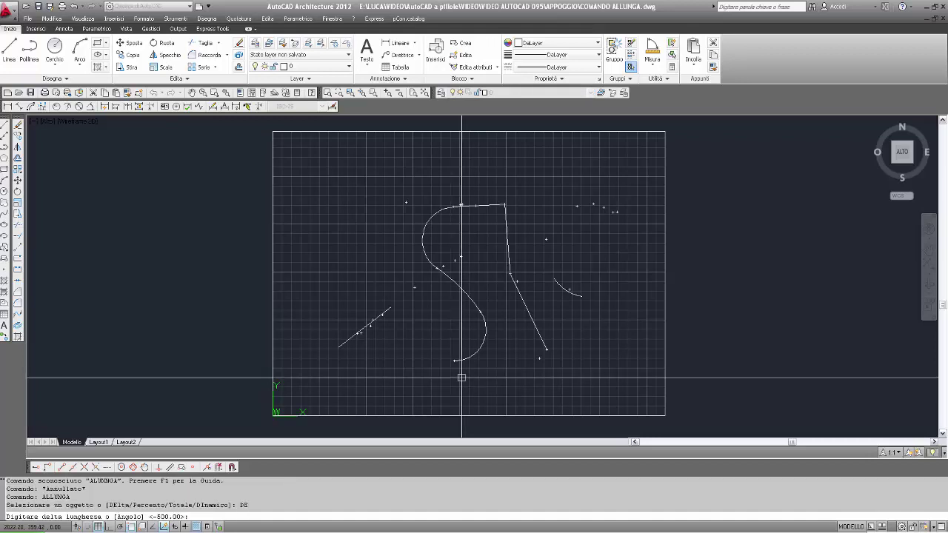
{"action": "type", "text": "20"}
{"action": "key", "text": "Return"}
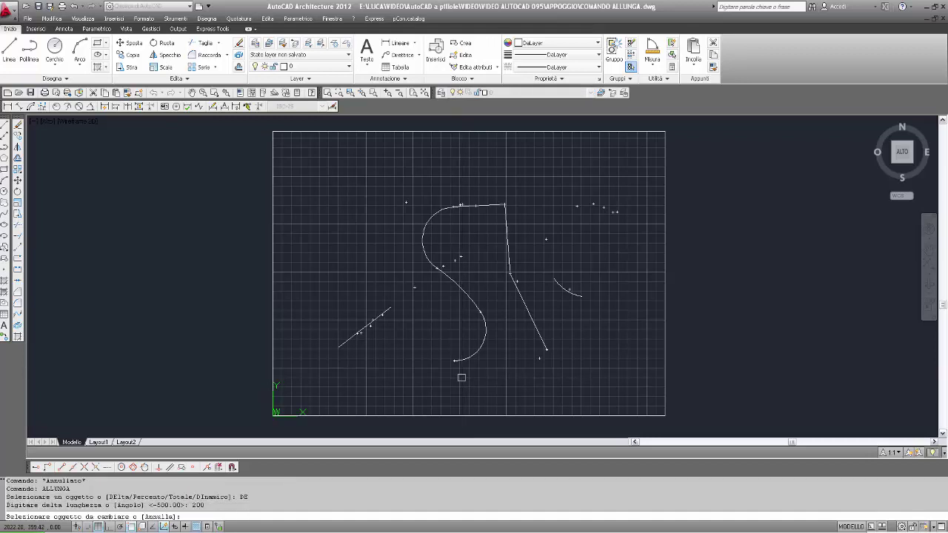
Extend the S-curve end and the diagonal end by 200, curling the curve upward
{"action": "left_click", "coordinate": [461, 360]}
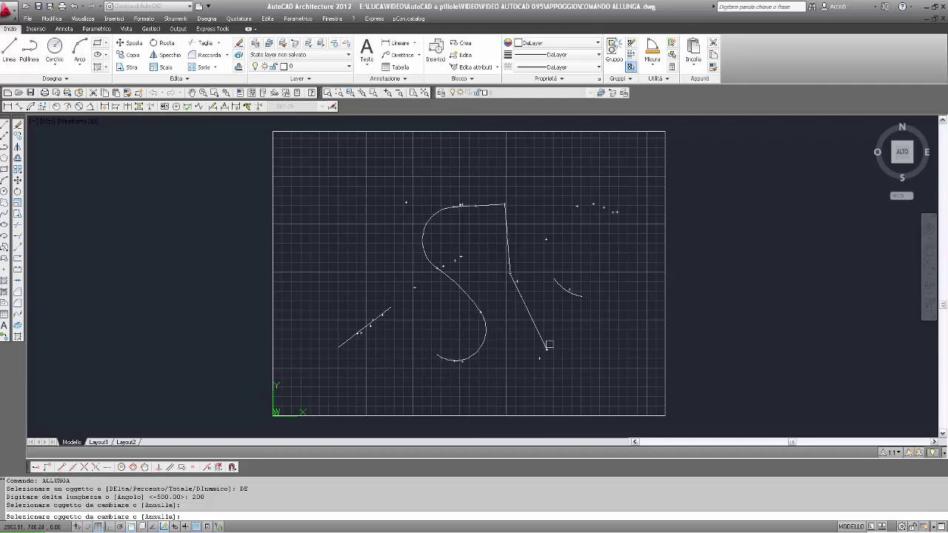
{"action": "left_click", "coordinate": [549, 344]}
{"action": "left_click", "coordinate": [546, 362]}
{"action": "left_click", "coordinate": [432, 368]}
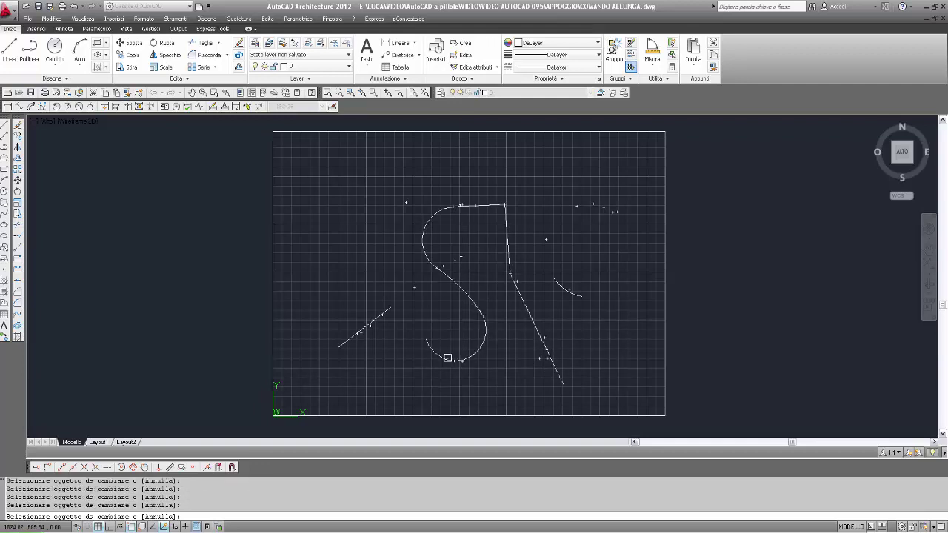
{"action": "left_click", "coordinate": [427, 342]}
{"action": "left_click", "coordinate": [435, 308]}
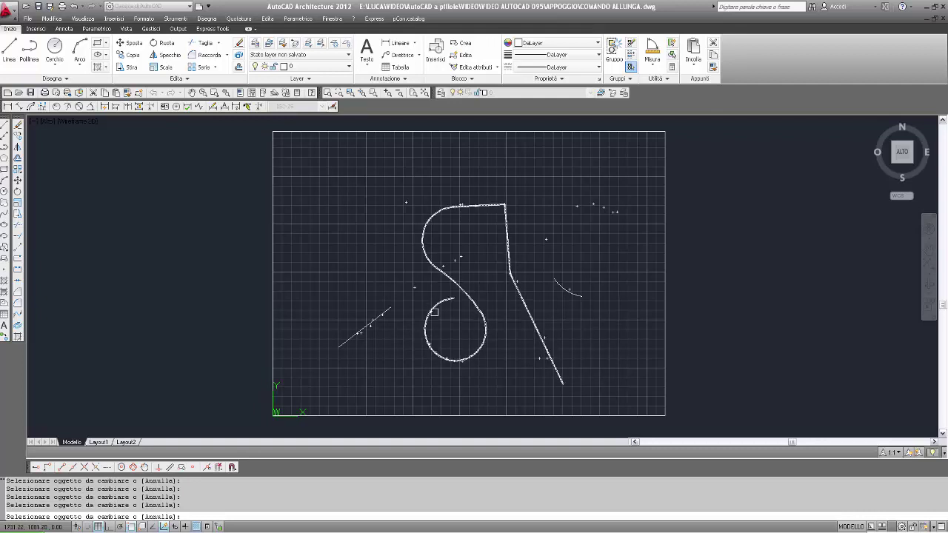
{"action": "left_click", "coordinate": [436, 306]}
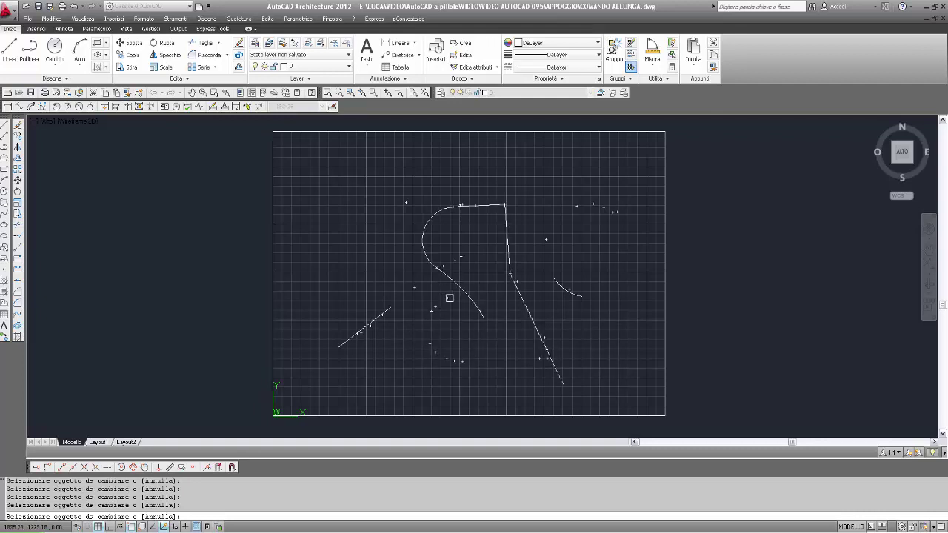
Keep lengthening the S-curve into a nearly closed loop, then extend the diagonal end again
{"action": "left_click", "coordinate": [485, 312]}
{"action": "left_click", "coordinate": [485, 333]}
{"action": "left_click", "coordinate": [475, 353]}
{"action": "left_click", "coordinate": [447, 361]}
{"action": "left_click", "coordinate": [428, 343]}
{"action": "left_click", "coordinate": [427, 325]}
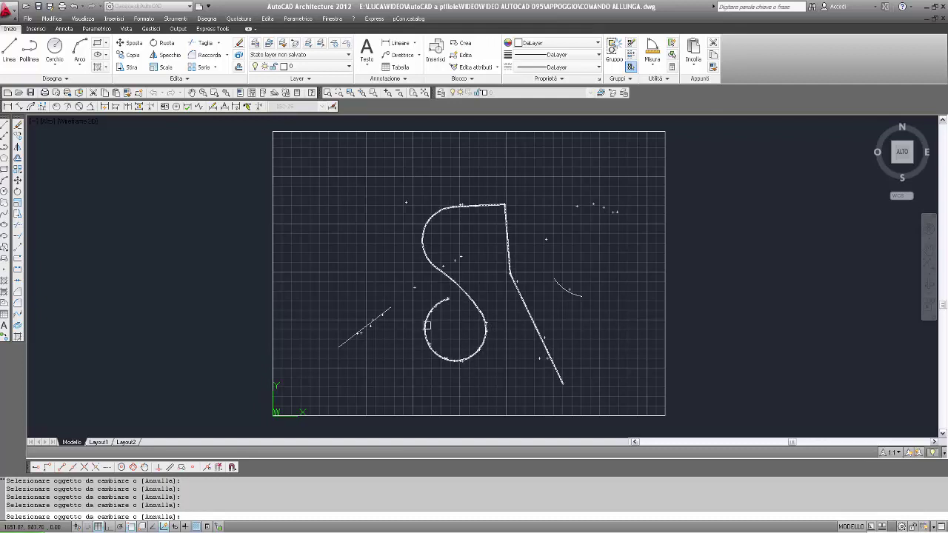
{"action": "left_click", "coordinate": [446, 304]}
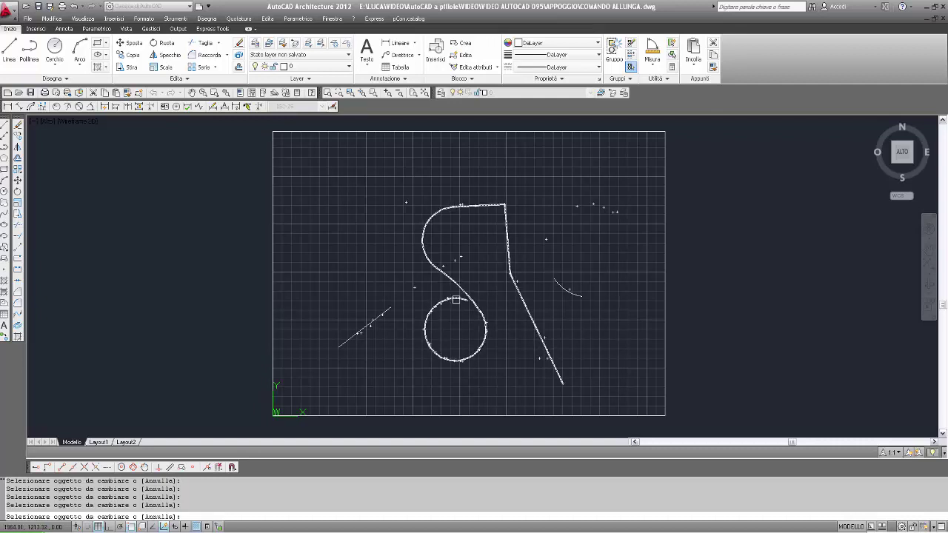
{"action": "left_click", "coordinate": [554, 372]}
{"action": "key", "text": "Return"}
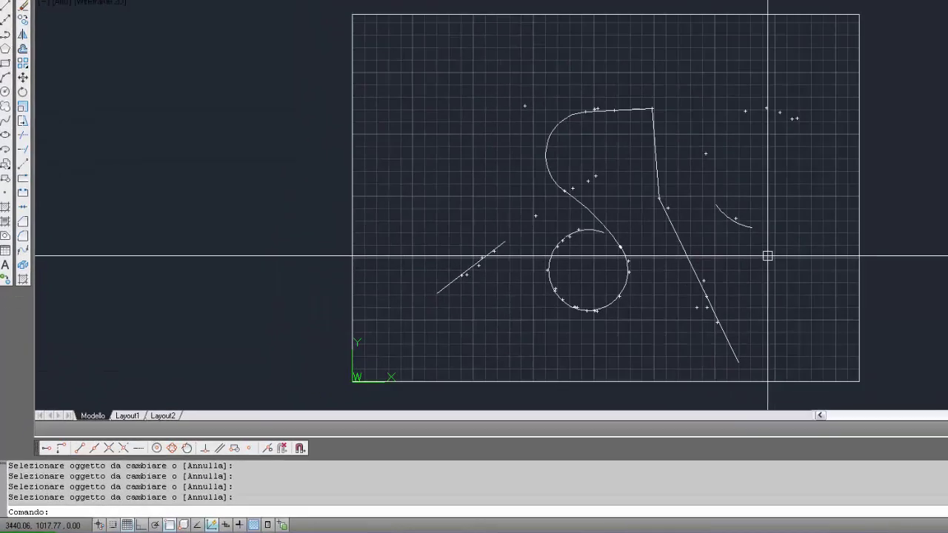
Correct the mistyped command, start ALLUNGA, and choose DElta then Angolo with a 50-degree angle
{"action": "type", "text": "A"}
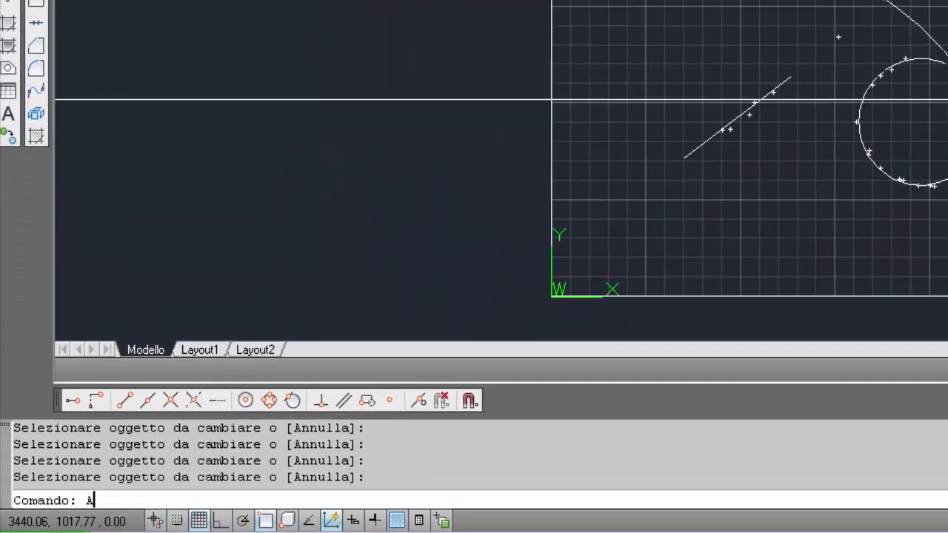
{"action": "type", "text": "NNULLA"}
{"action": "key", "text": "BackSpace"}
{"action": "key", "text": "BackSpace"}
{"action": "key", "text": "BackSpace"}
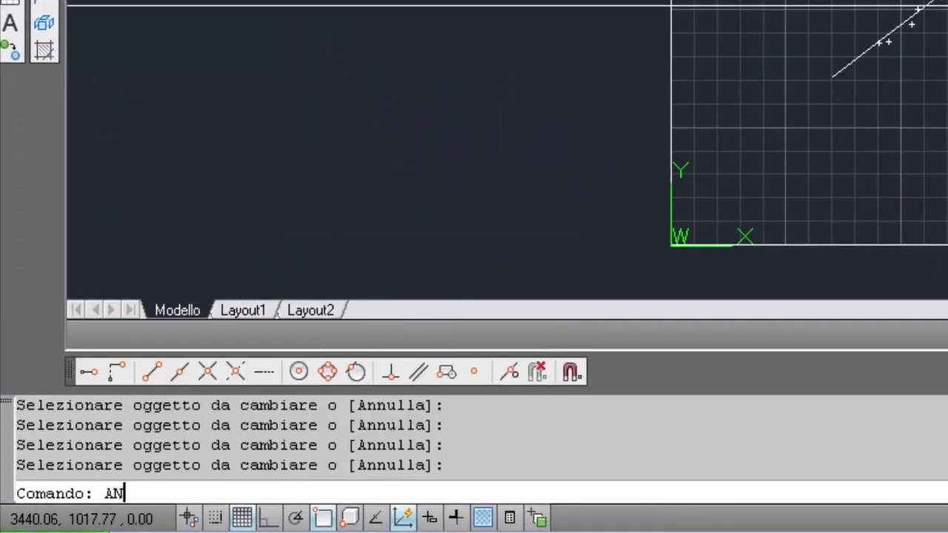
{"action": "key", "text": "BackSpace"}
{"action": "type", "text": "LLU"}
{"action": "key", "text": "Return"}
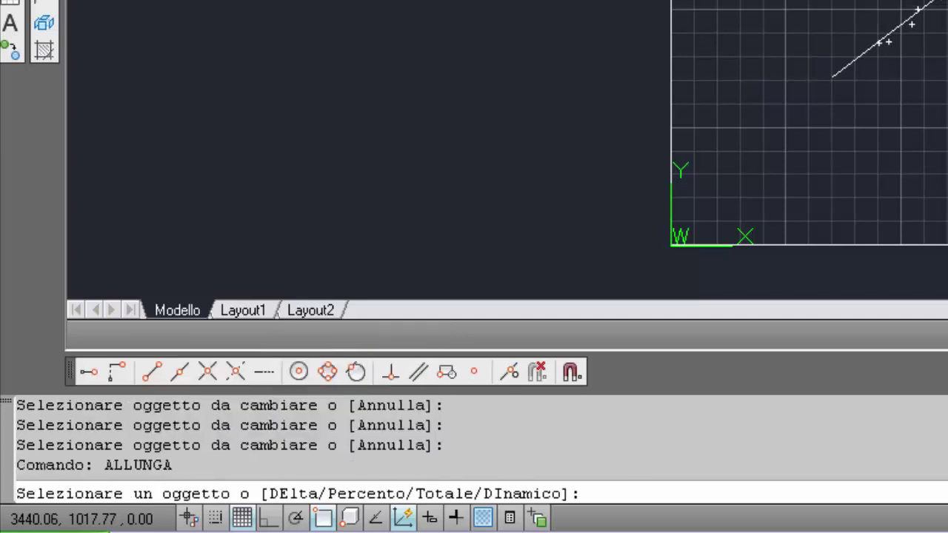
{"action": "type", "text": "DE"}
{"action": "key", "text": "Return"}
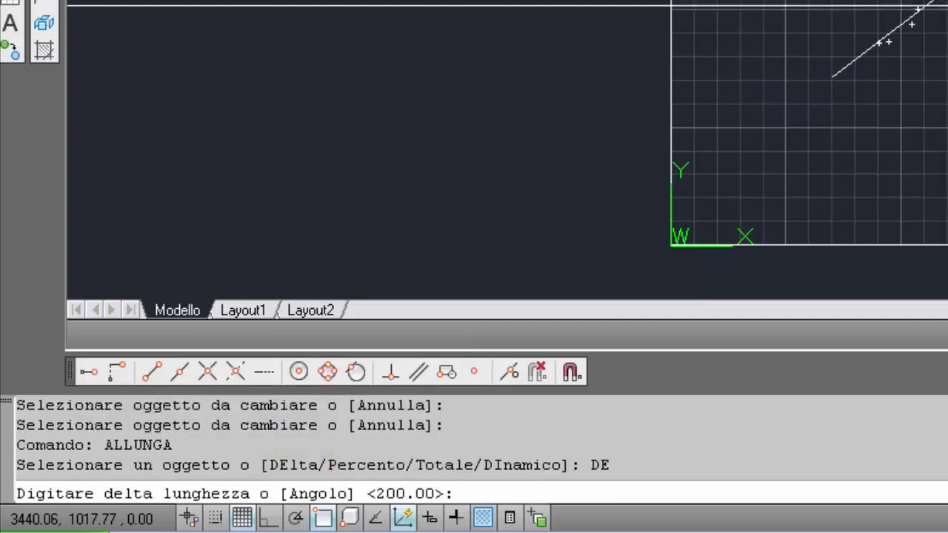
{"action": "type", "text": "A"}
{"action": "key", "text": "Return"}
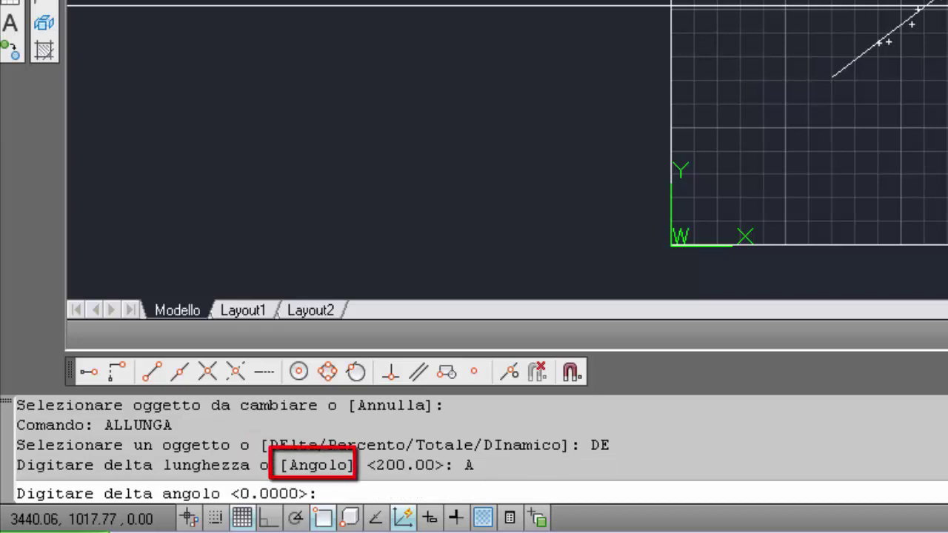
{"action": "type", "text": "5"}
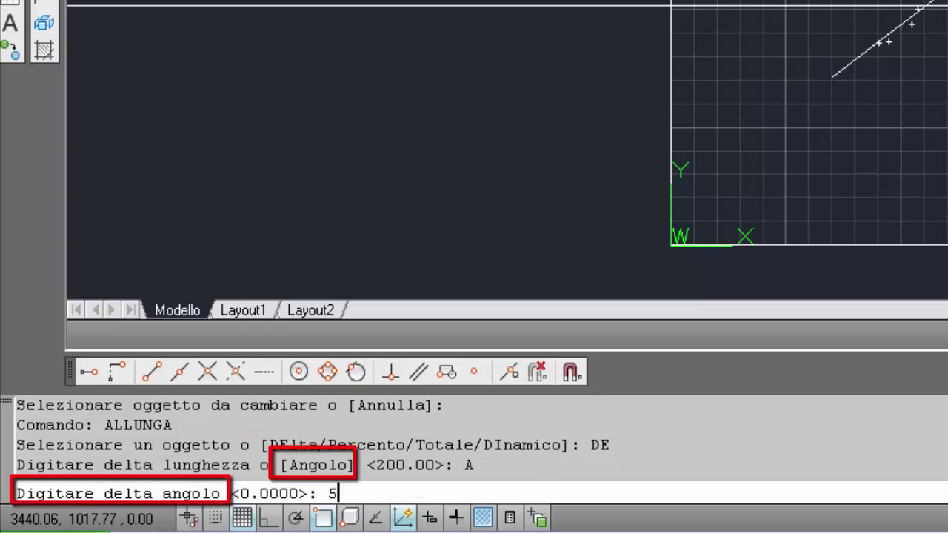
{"action": "type", "text": "0"}
{"action": "key", "text": "Return"}
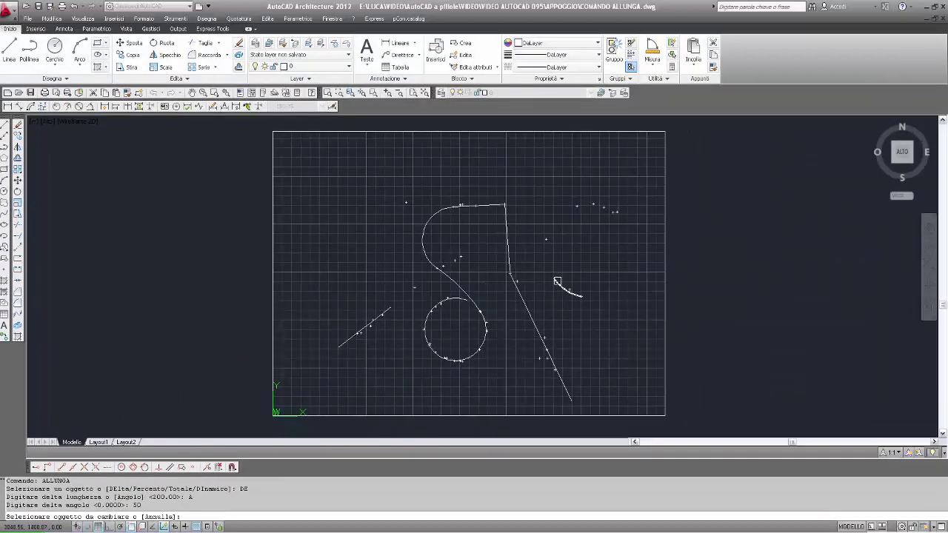
Grow the right arc in 50° steps until it nearly forms a full circle
{"action": "left_click", "coordinate": [557, 282]}
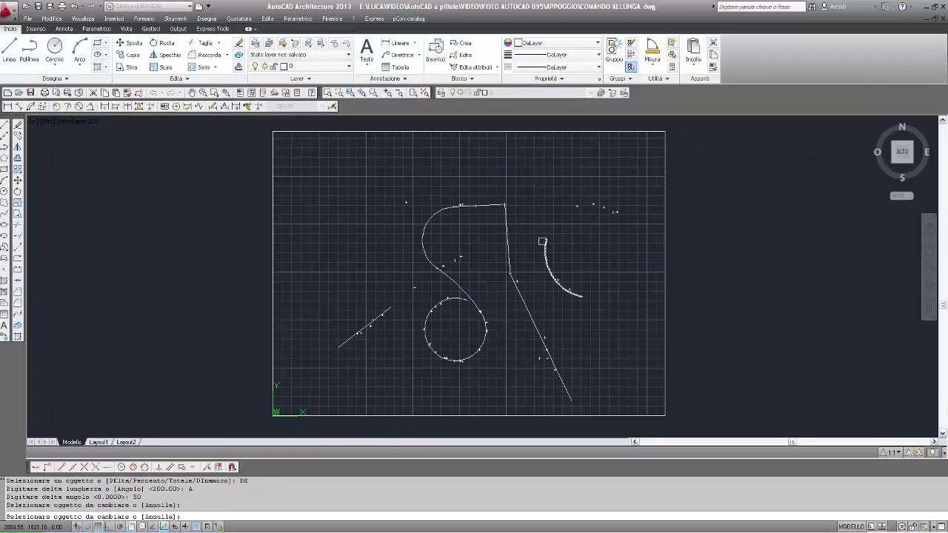
{"action": "left_click", "coordinate": [546, 243]}
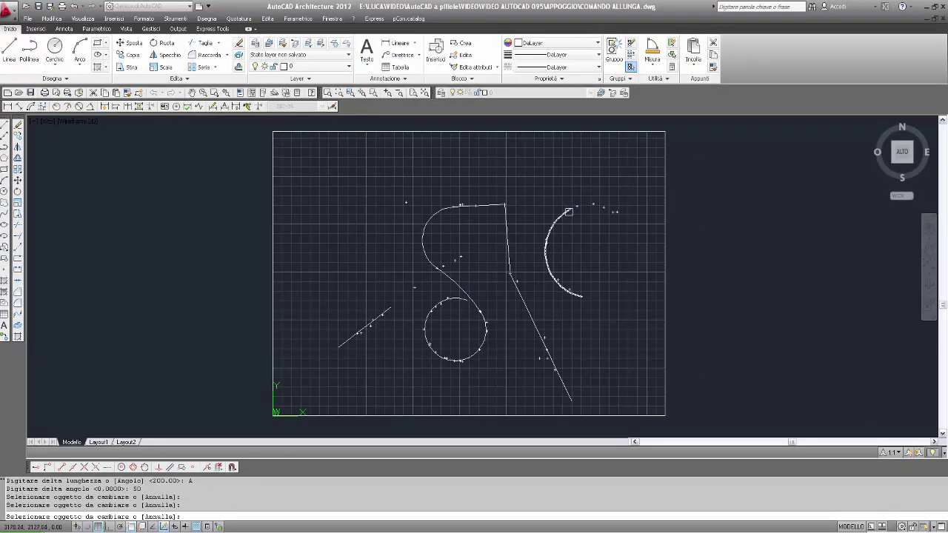
{"action": "left_click", "coordinate": [568, 209]}
{"action": "left_click", "coordinate": [608, 218]}
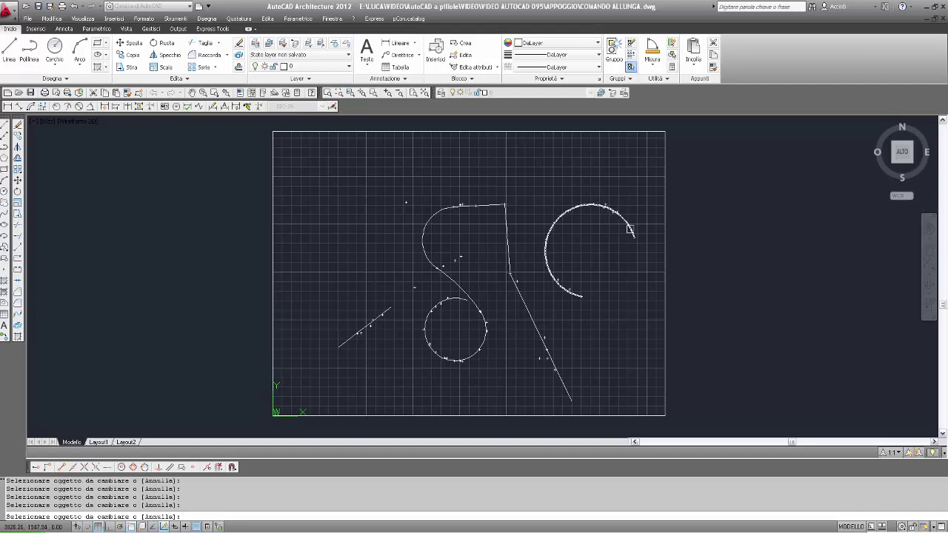
{"action": "left_click", "coordinate": [630, 229]}
{"action": "left_click", "coordinate": [625, 280]}
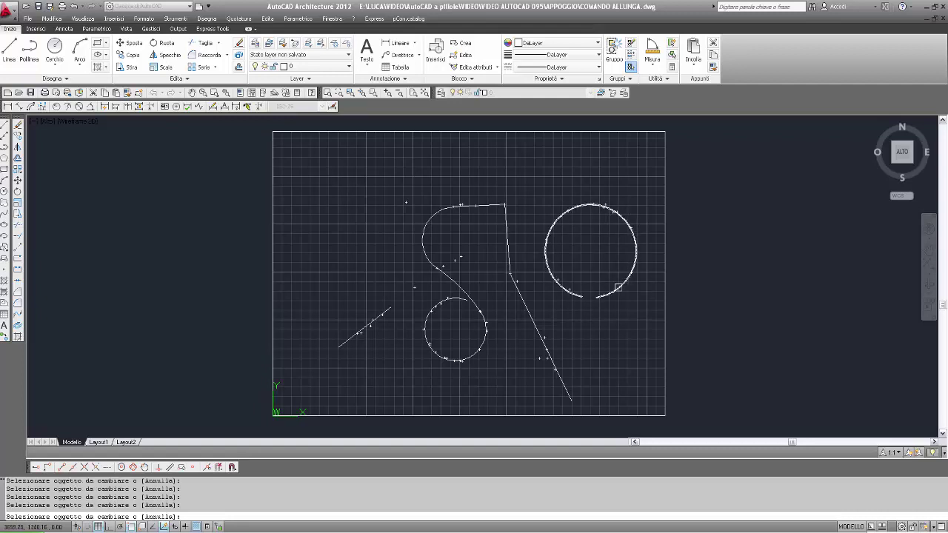
{"action": "left_click", "coordinate": [618, 286]}
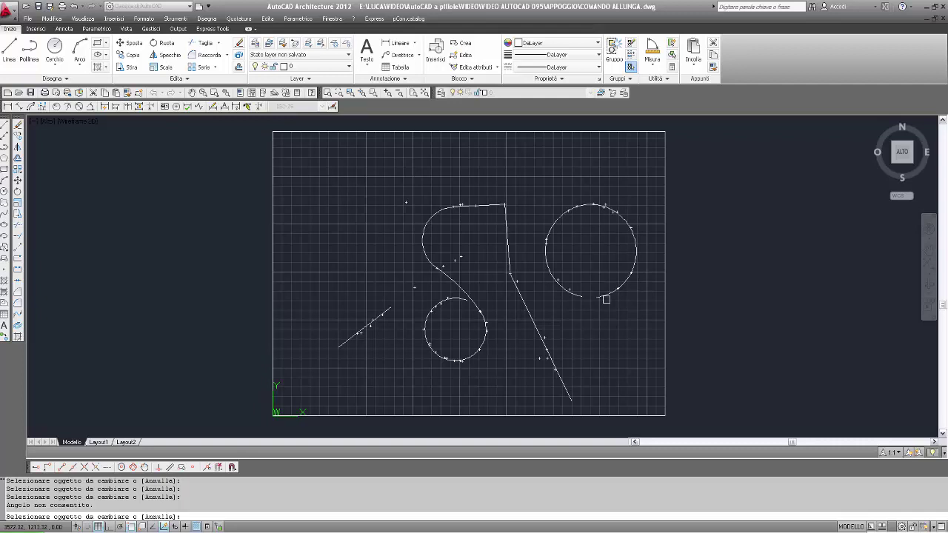
Try lengthening the polyline and short diagonal line by angle, both rejected, then end ALLUNGA
{"action": "left_click", "coordinate": [553, 363]}
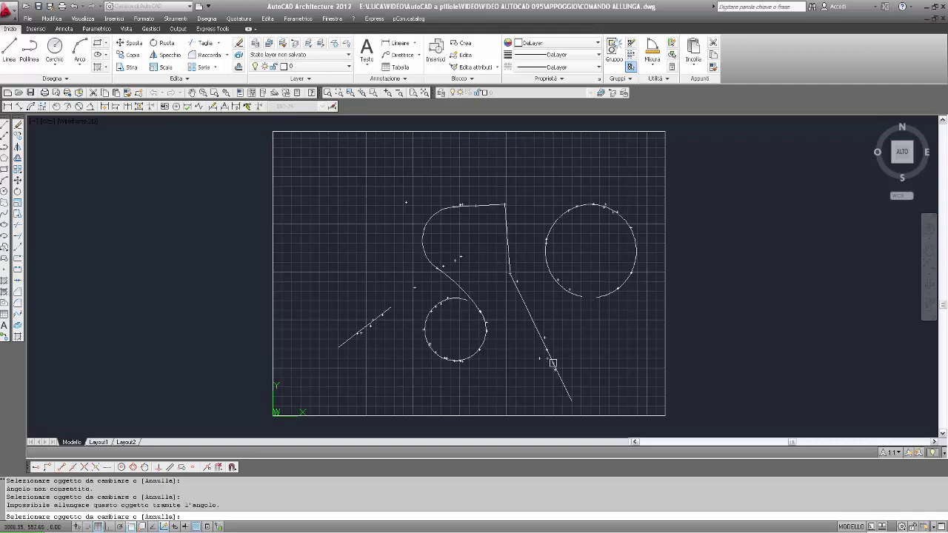
{"action": "left_click", "coordinate": [388, 314]}
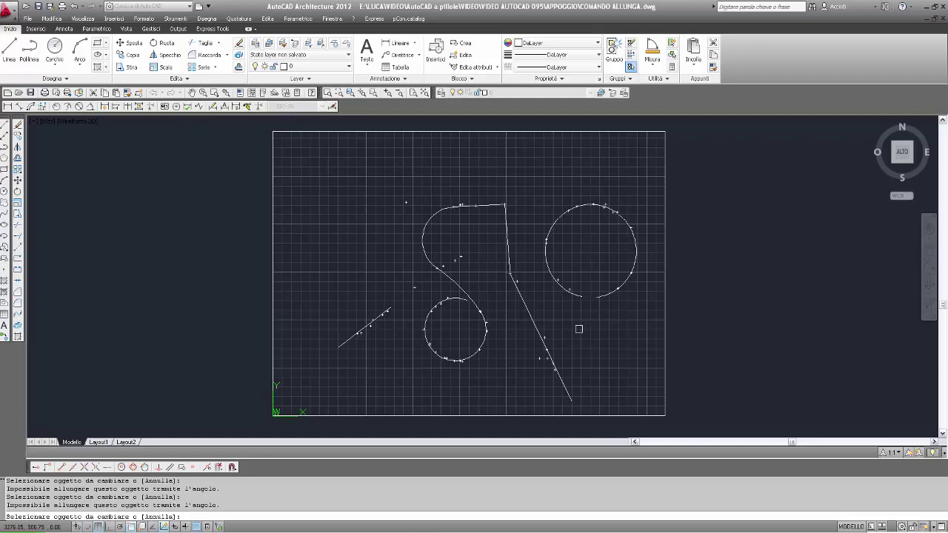
{"action": "key", "text": "Return"}
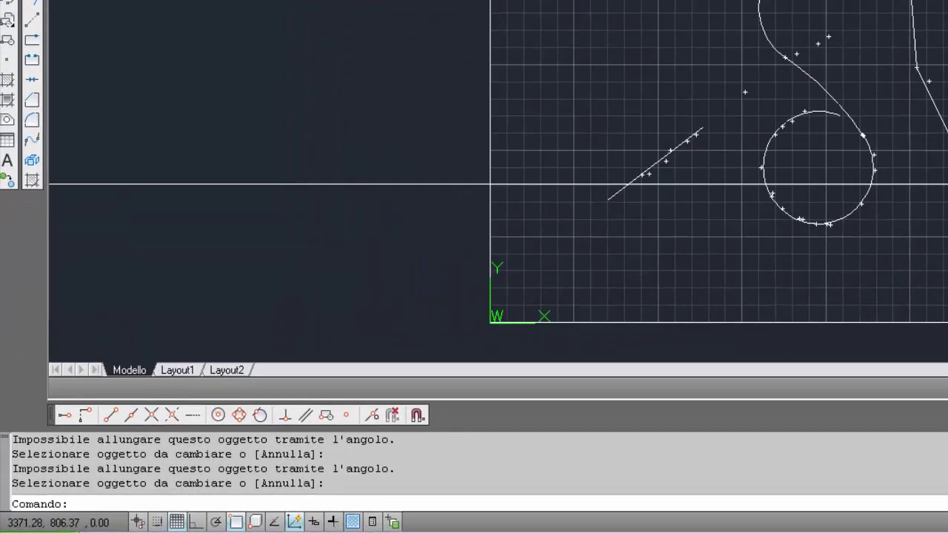
Run ALLUNGA with the DElta option set to an angle of -20 degrees
{"action": "type", "text": "A"}
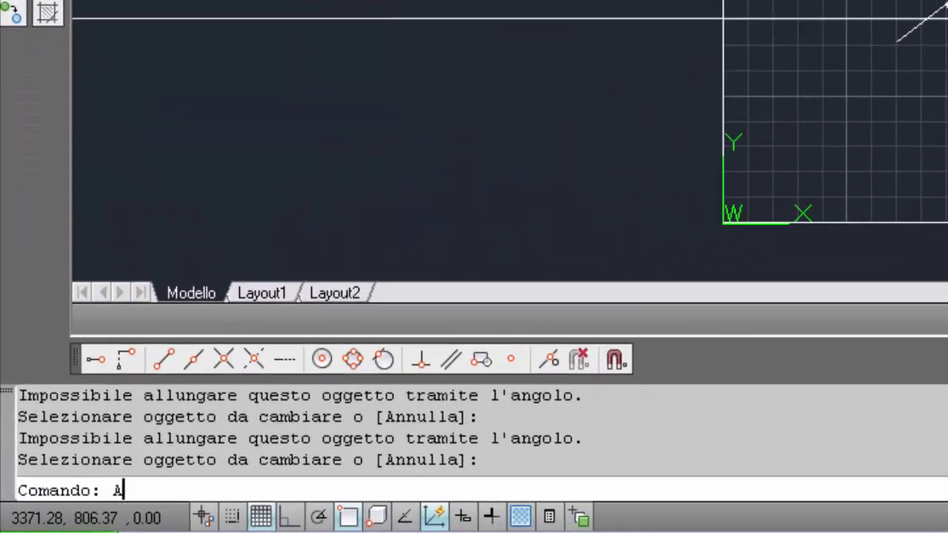
{"action": "type", "text": "LLUNGA"}
{"action": "key", "text": "Return"}
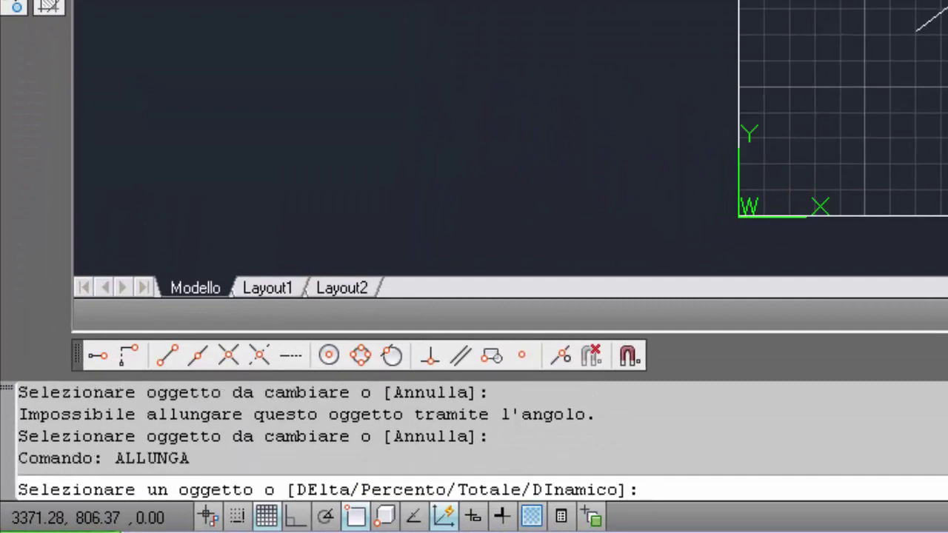
{"action": "type", "text": "DE"}
{"action": "key", "text": "Return"}
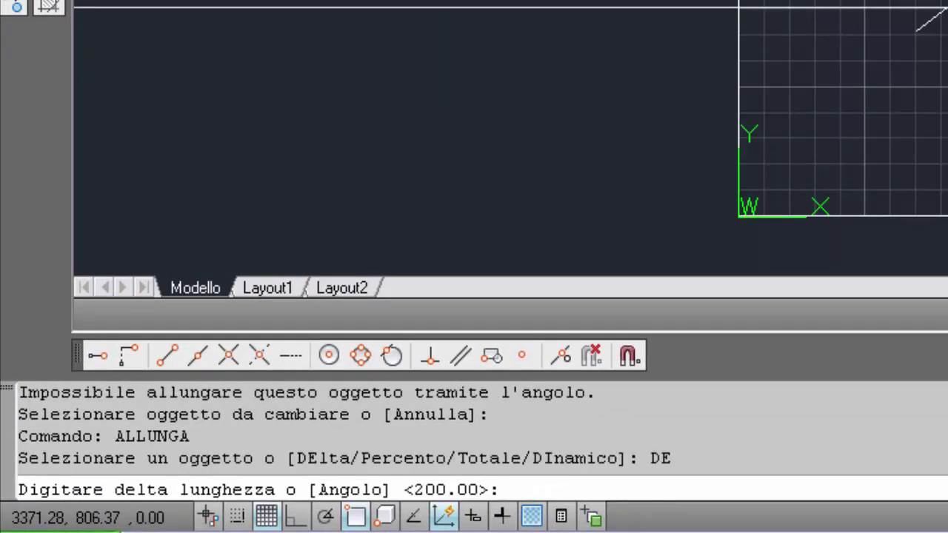
{"action": "type", "text": "A"}
{"action": "key", "text": "Return"}
{"action": "type", "text": "-2"}
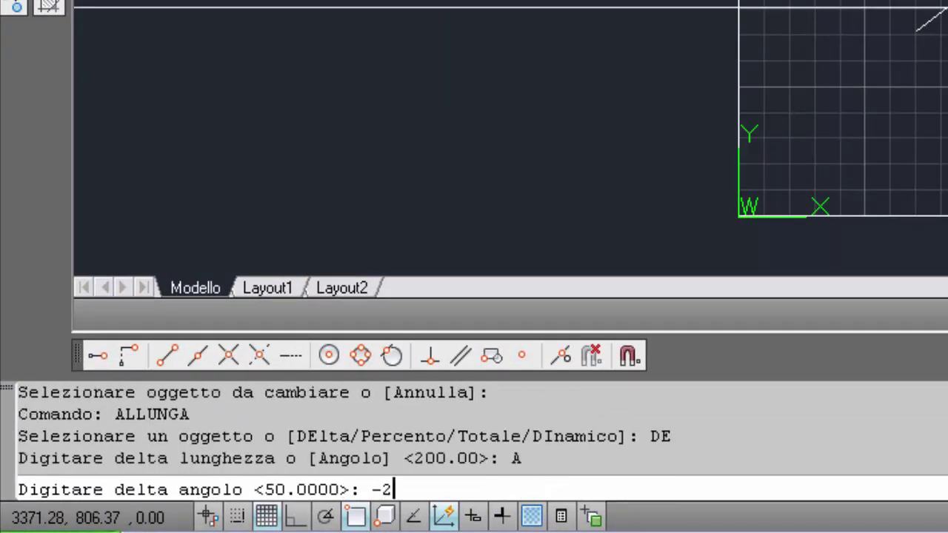
{"action": "type", "text": "0"}
{"action": "key", "text": "Return"}
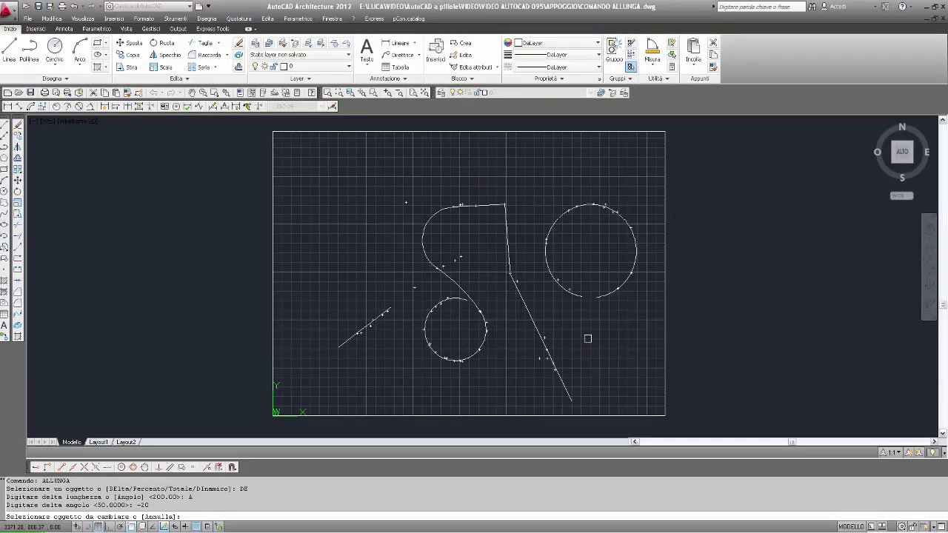
Shorten the right arc 20 degrees per pick at its lower and upper ends
{"action": "left_click", "coordinate": [555, 274]}
{"action": "left_click", "coordinate": [547, 261]}
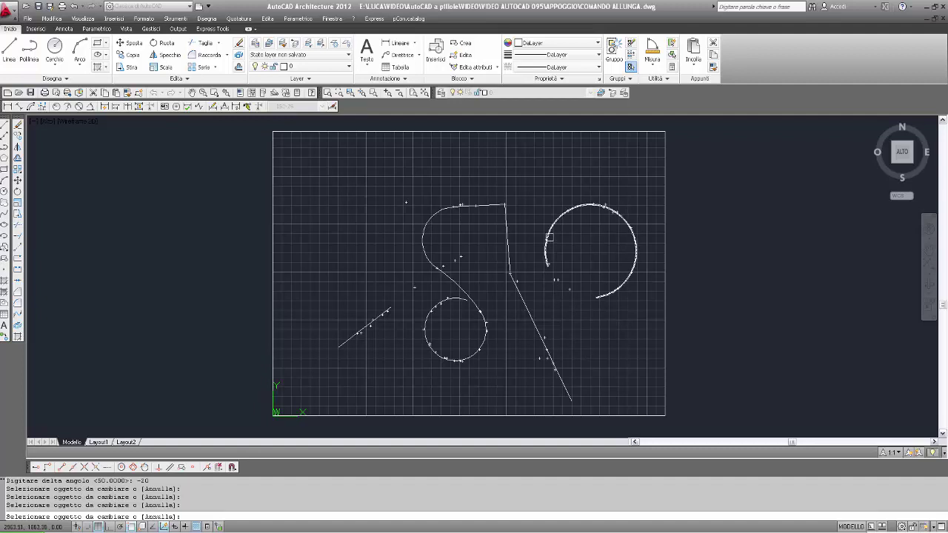
{"action": "left_click", "coordinate": [549, 237]}
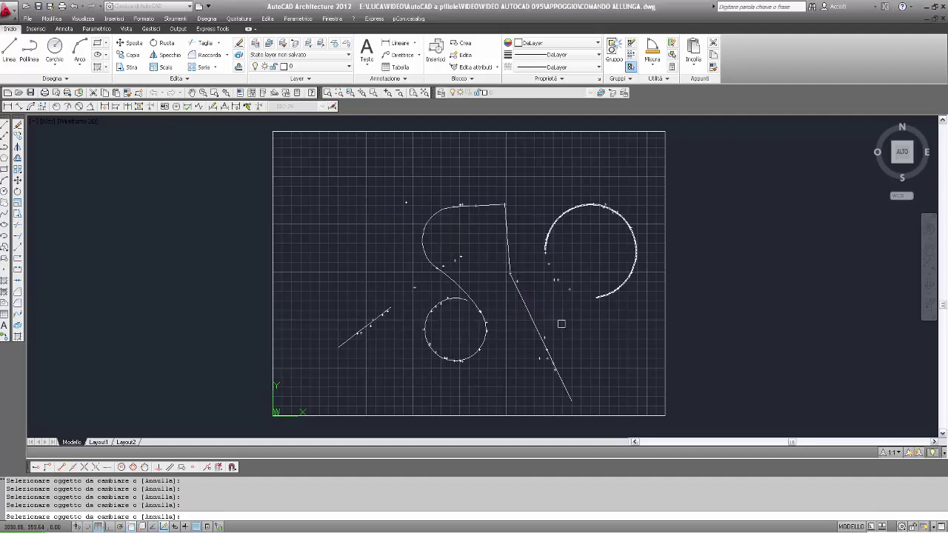
{"action": "left_click", "coordinate": [550, 323]}
{"action": "left_click", "coordinate": [551, 225]}
{"action": "left_click", "coordinate": [567, 211]}
{"action": "left_click", "coordinate": [593, 204]}
{"action": "left_click", "coordinate": [611, 210]}
{"action": "key", "text": "Return"}
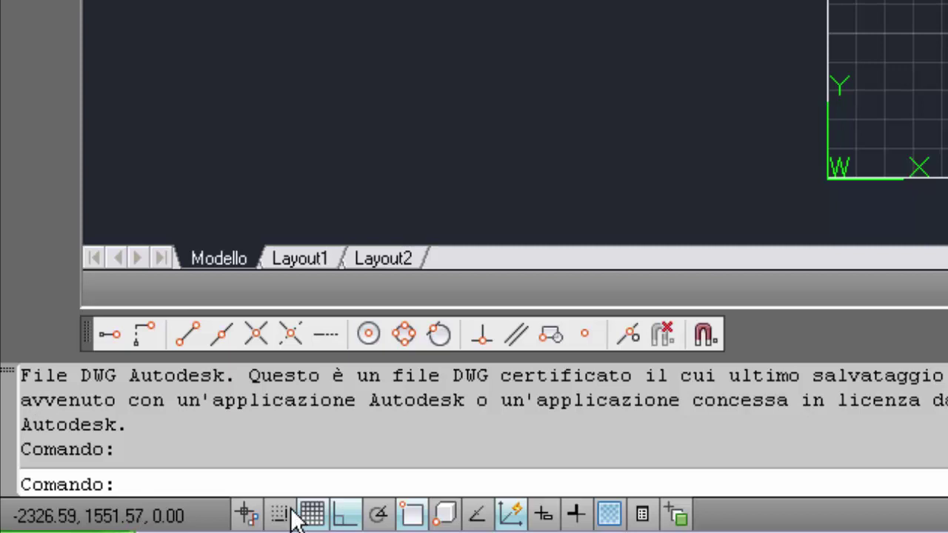
Run ALLUNGA with the DElta option set to a length of 200
{"action": "type", "text": "ALL"}
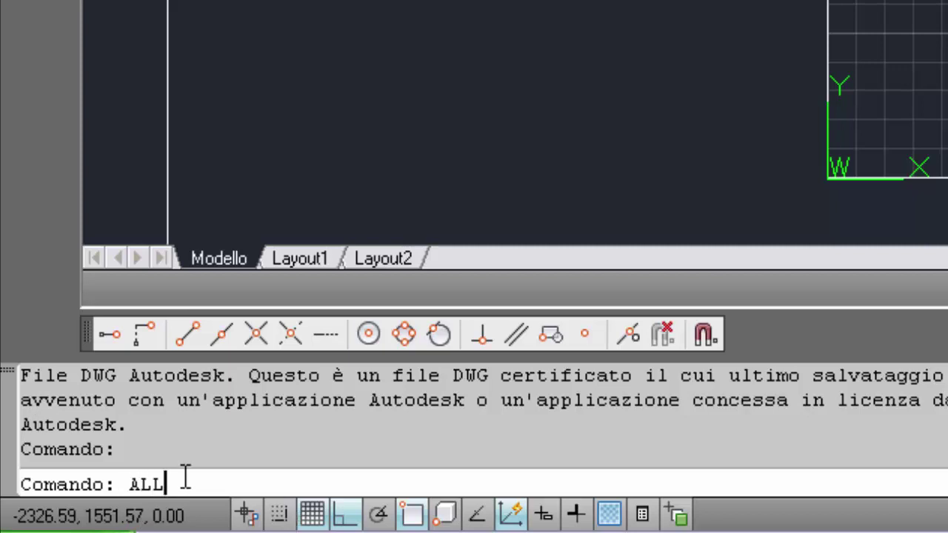
{"action": "type", "text": "UNGA"}
{"action": "key", "text": "Return"}
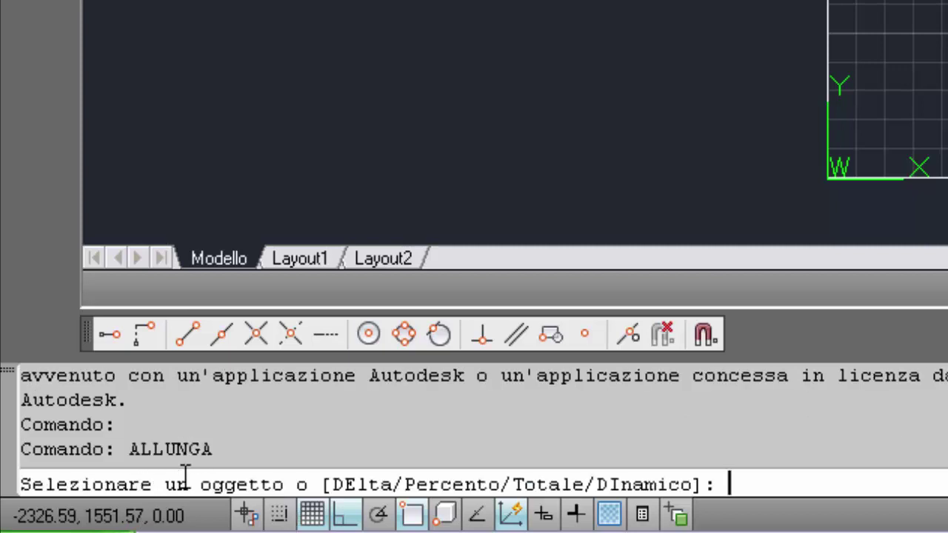
{"action": "type", "text": "DE"}
{"action": "key", "text": "Return"}
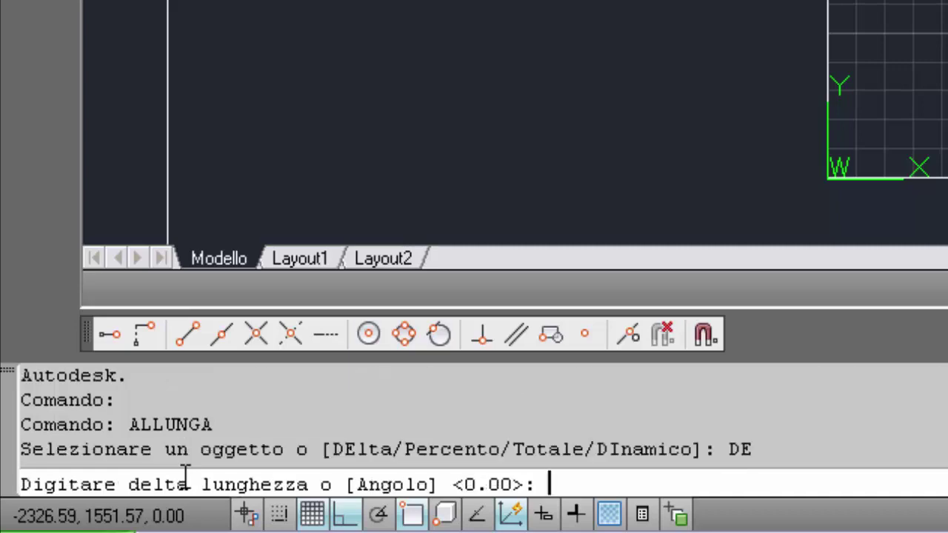
{"action": "type", "text": "200"}
{"action": "key", "text": "Return"}
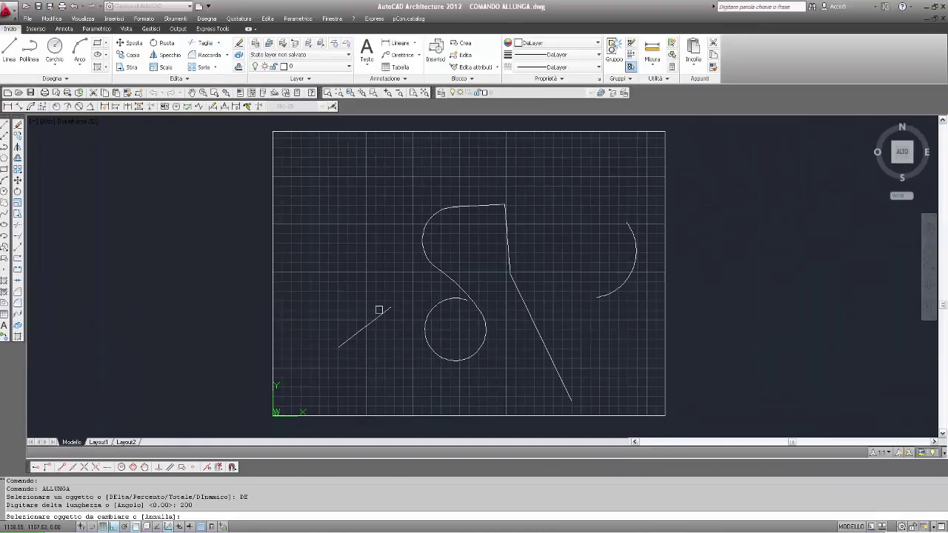
Extend both ends of the short diagonal line and right arc by 200 each
{"action": "left_click", "coordinate": [378, 310]}
{"action": "left_click", "coordinate": [343, 340]}
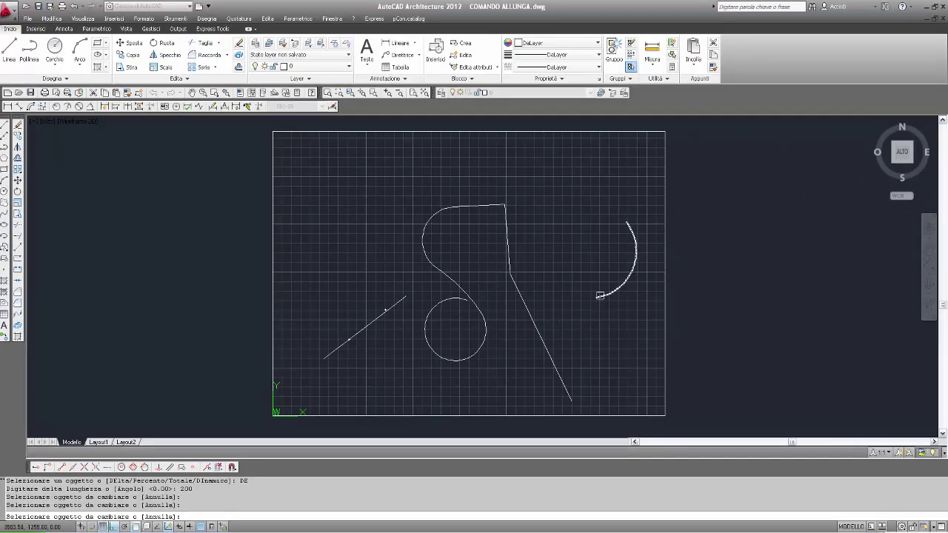
{"action": "left_click", "coordinate": [635, 230]}
{"action": "left_click", "coordinate": [584, 298]}
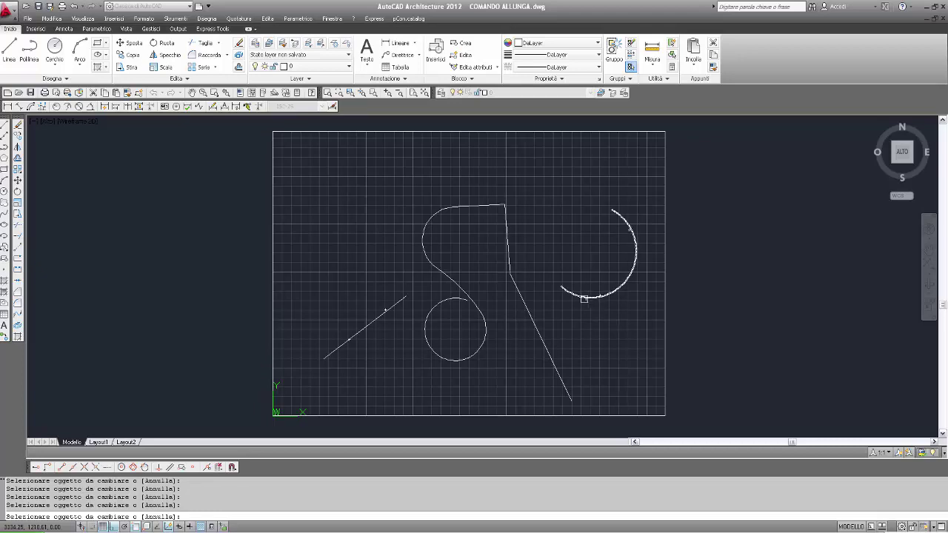
{"action": "left_click", "coordinate": [400, 300]}
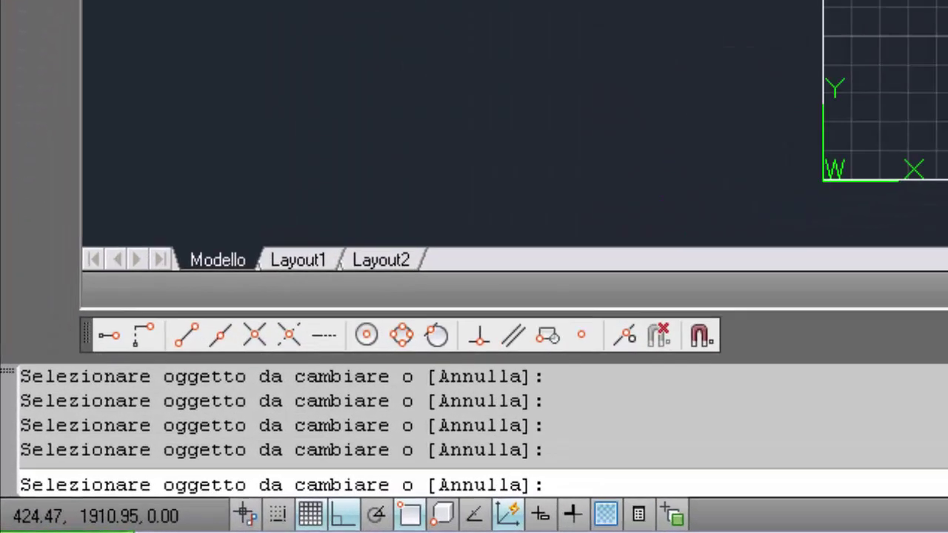
Undo the recent 200-unit lengthenings with the Annulla (A) option
{"action": "type", "text": "A"}
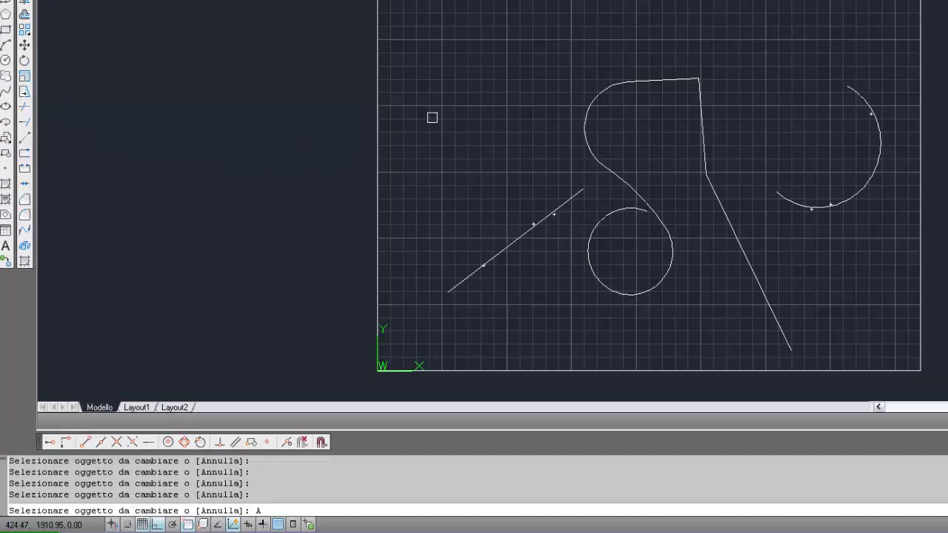
{"action": "key", "text": "Return"}
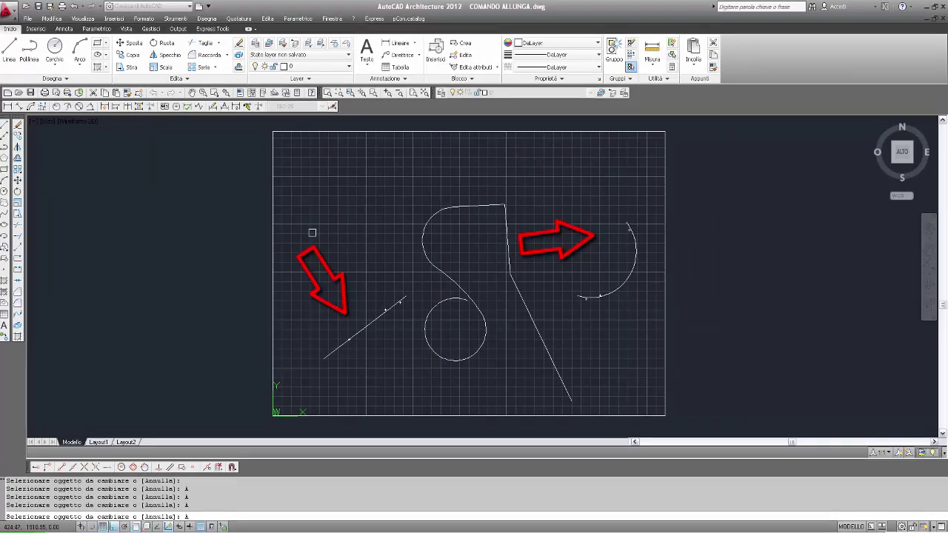
{"action": "key", "text": "Return"}
{"action": "key", "text": "Return"}
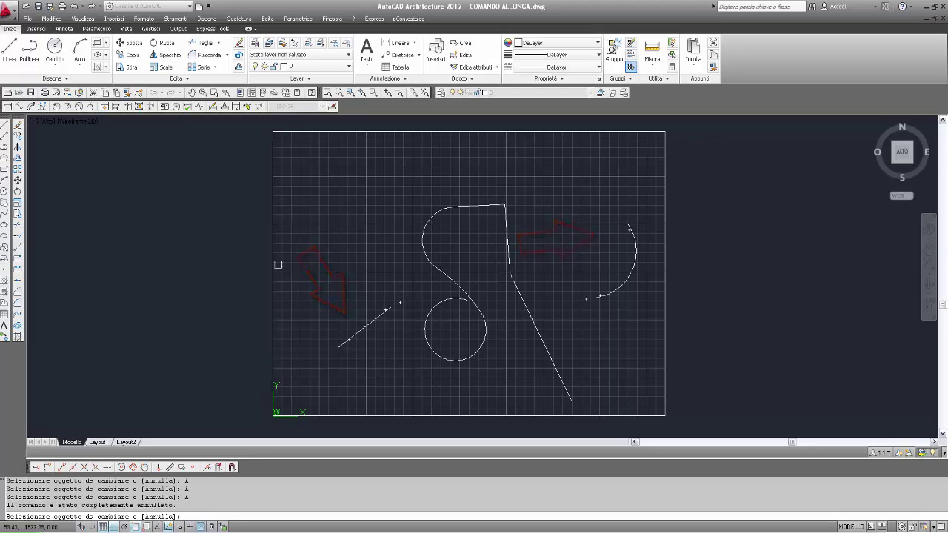